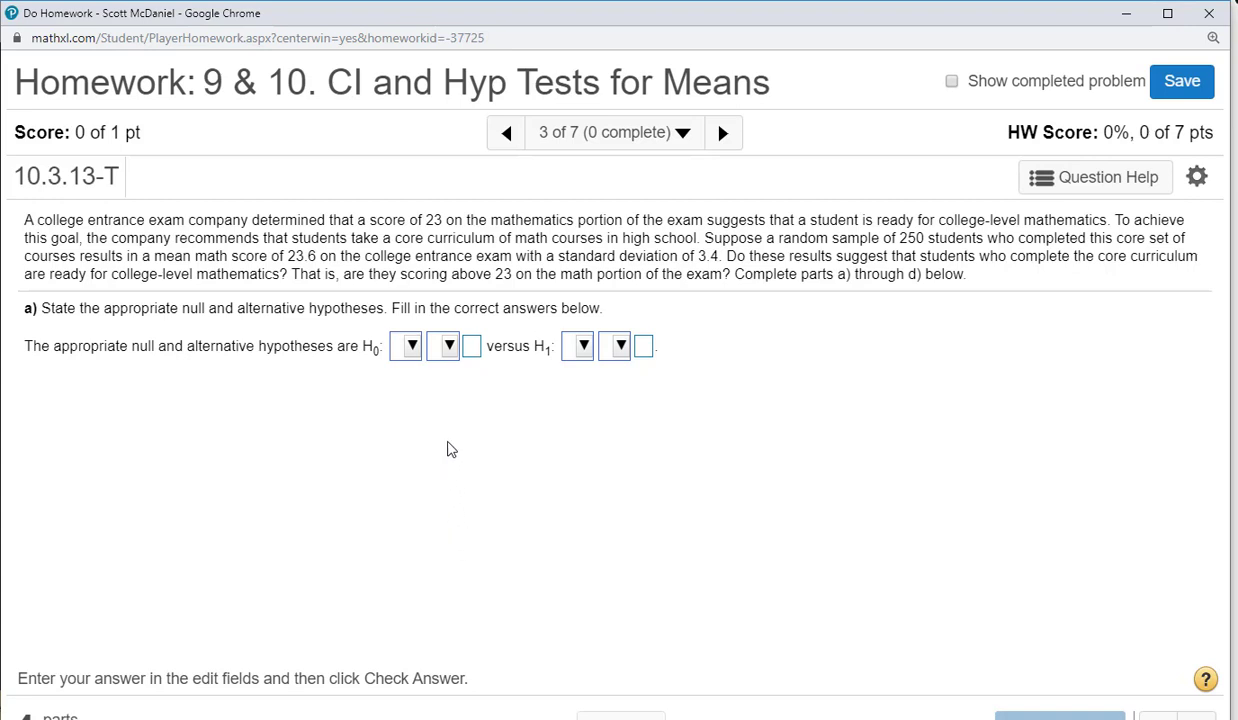
Set the null hypothesis to H0: μ = 23.
{"action": "left_click", "coordinate": [410, 346]}
{"action": "left_click", "coordinate": [418, 408]}
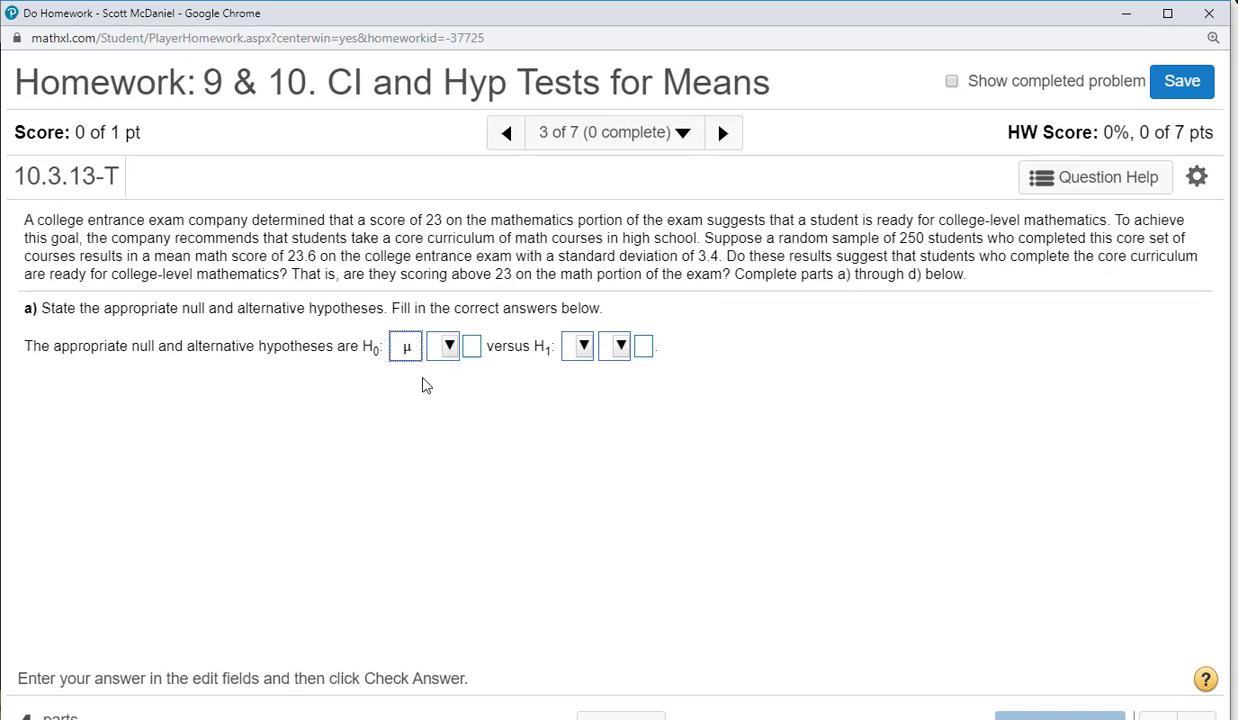
{"action": "left_click", "coordinate": [444, 352]}
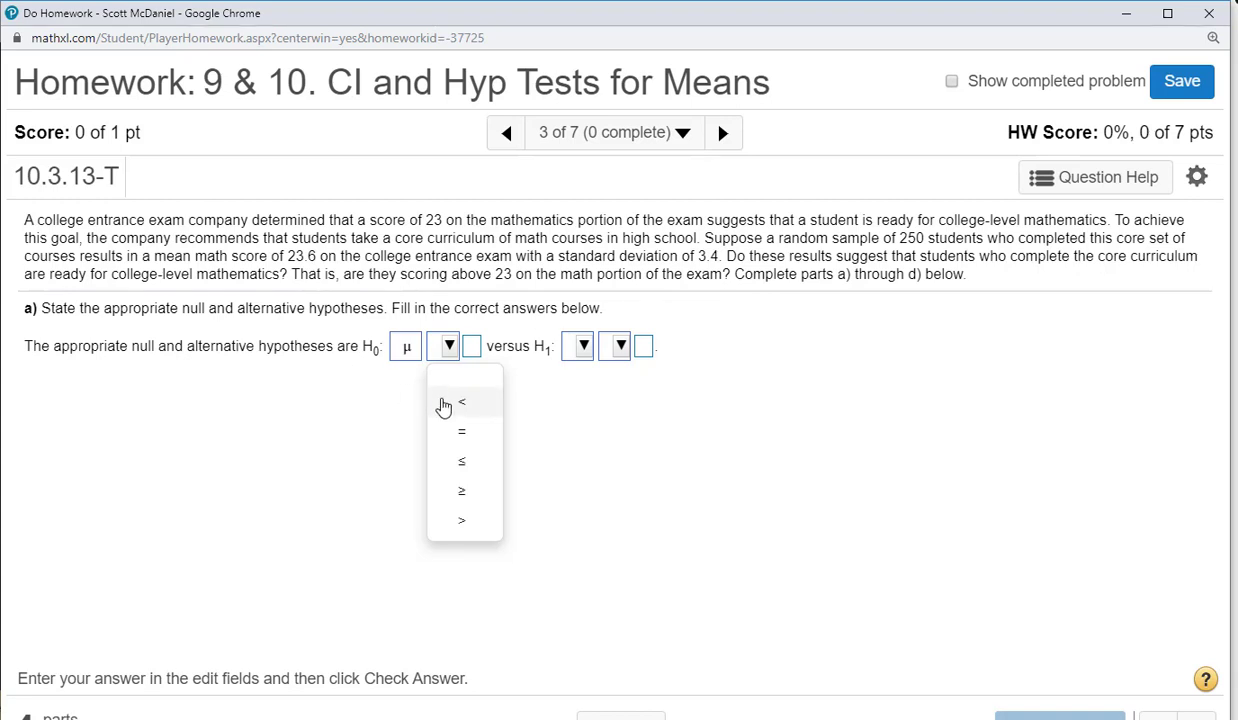
{"action": "left_click", "coordinate": [455, 432]}
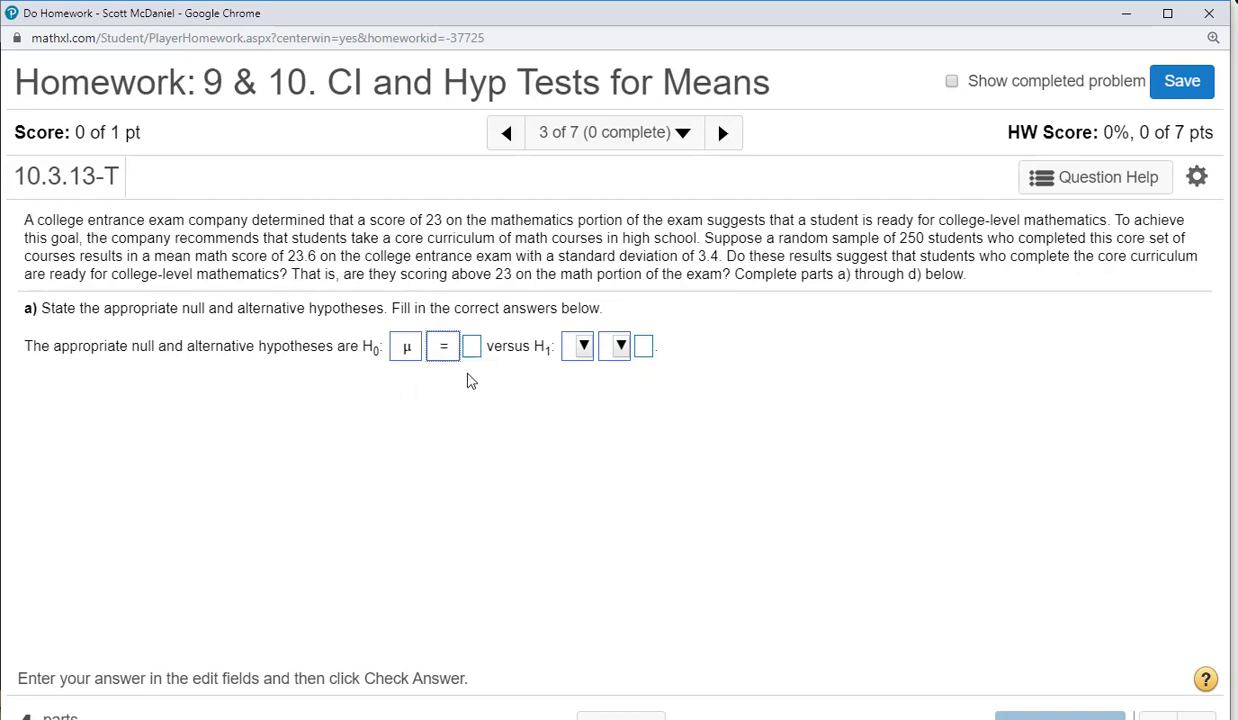
{"action": "left_click", "coordinate": [470, 347]}
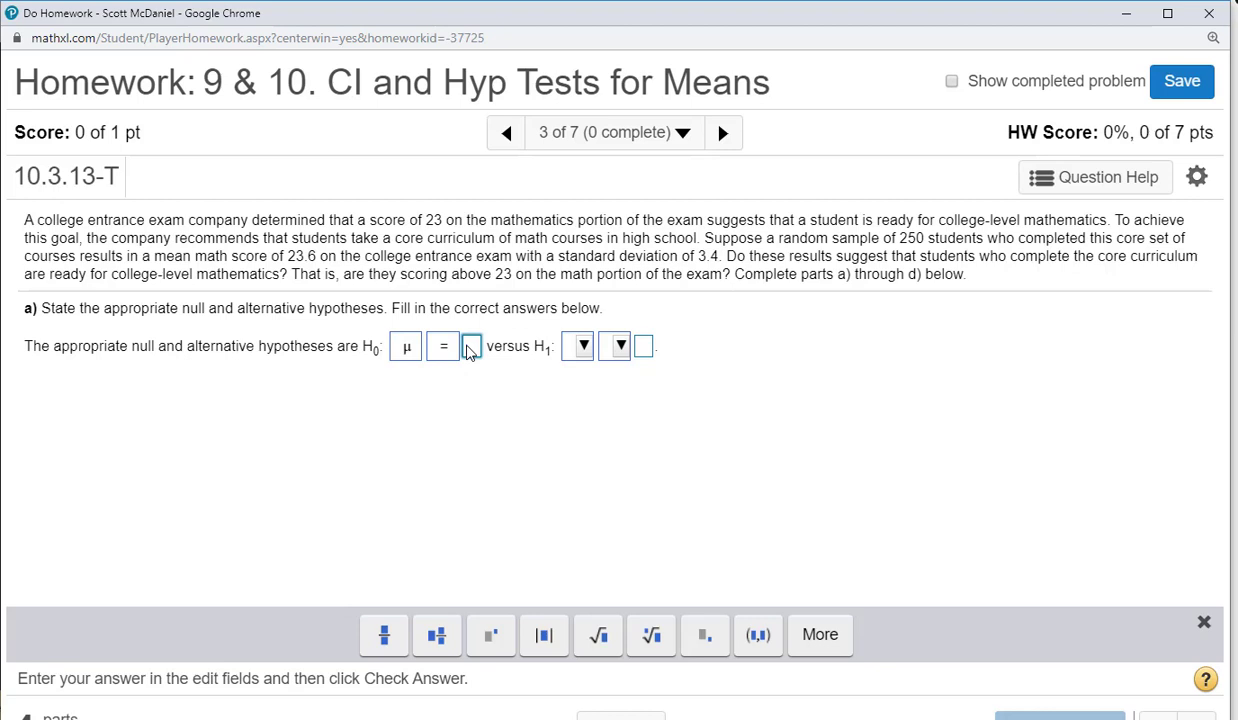
{"action": "type", "text": "23"}
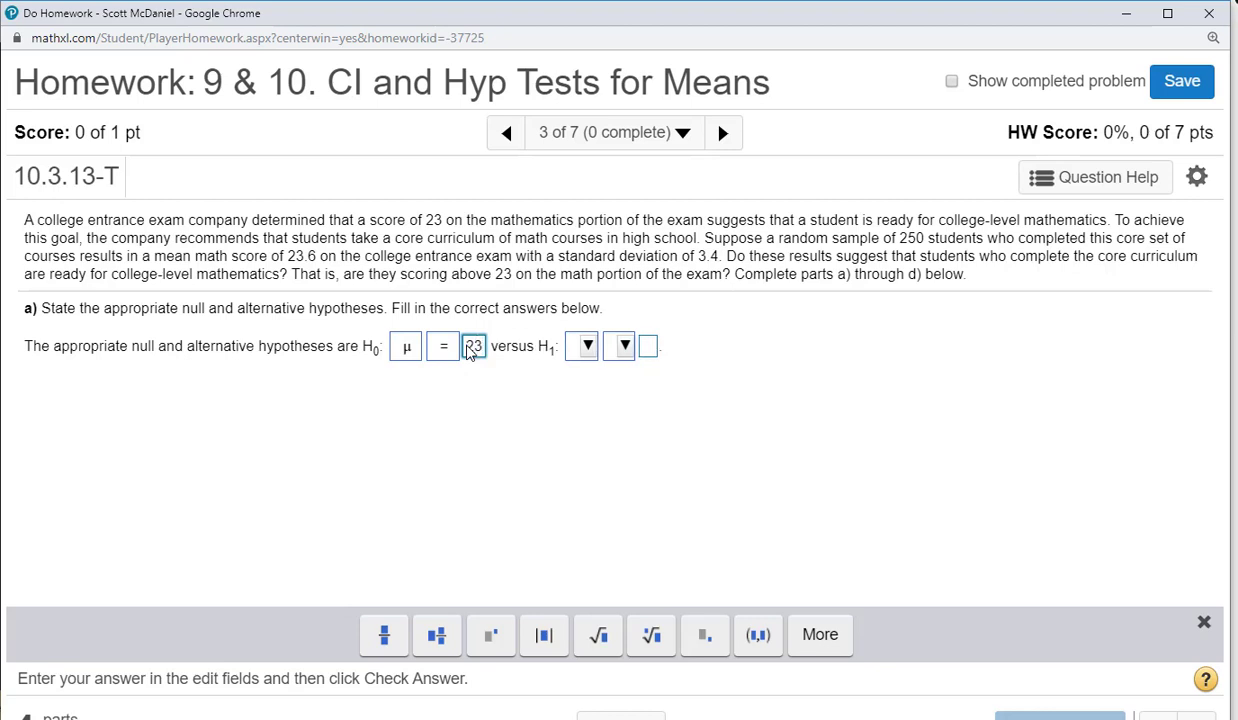
Set the alternative hypothesis to H1: μ > 23 and check part a.
{"action": "left_click", "coordinate": [585, 362]}
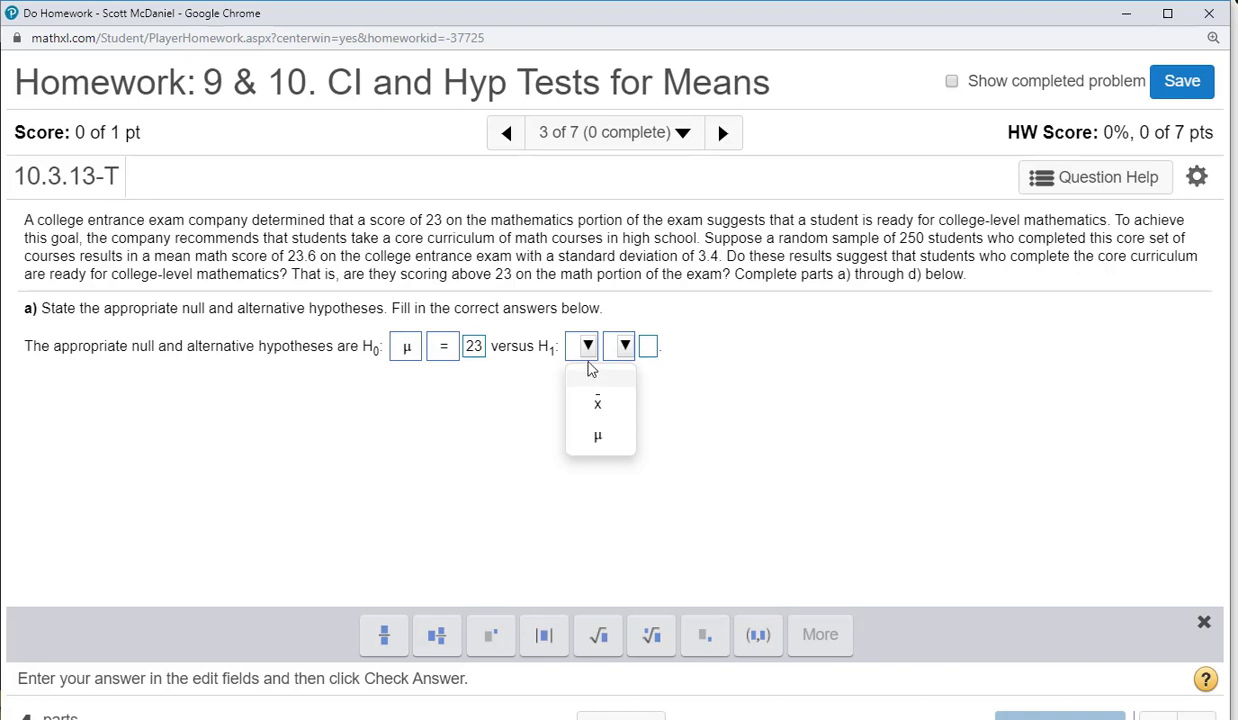
{"action": "left_click", "coordinate": [600, 436]}
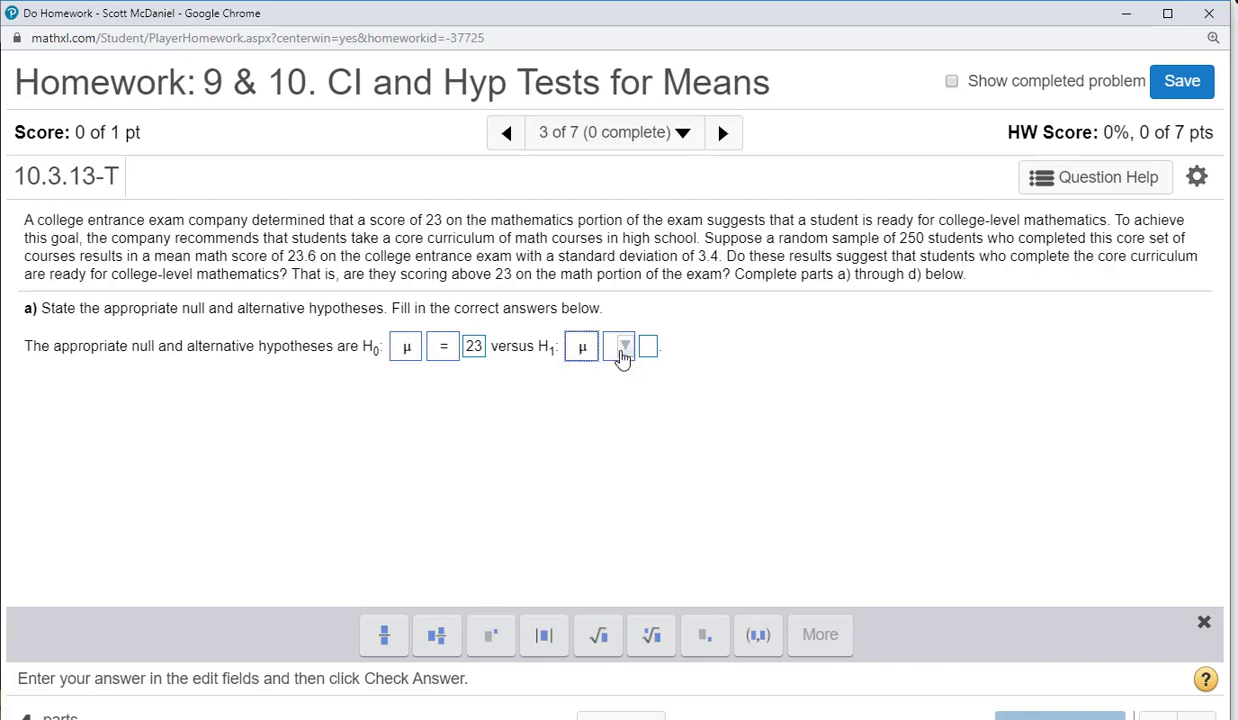
{"action": "left_click", "coordinate": [622, 352]}
{"action": "left_click", "coordinate": [640, 441]}
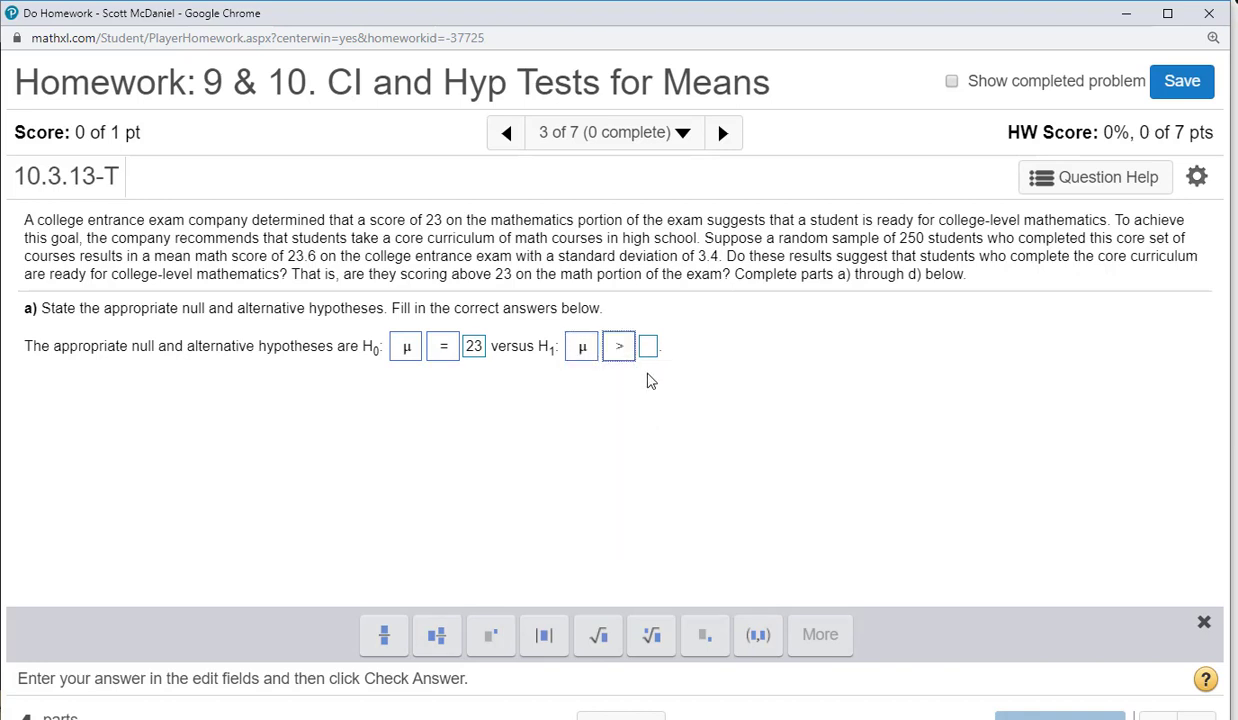
{"action": "left_click", "coordinate": [647, 350]}
{"action": "type", "text": "23"}
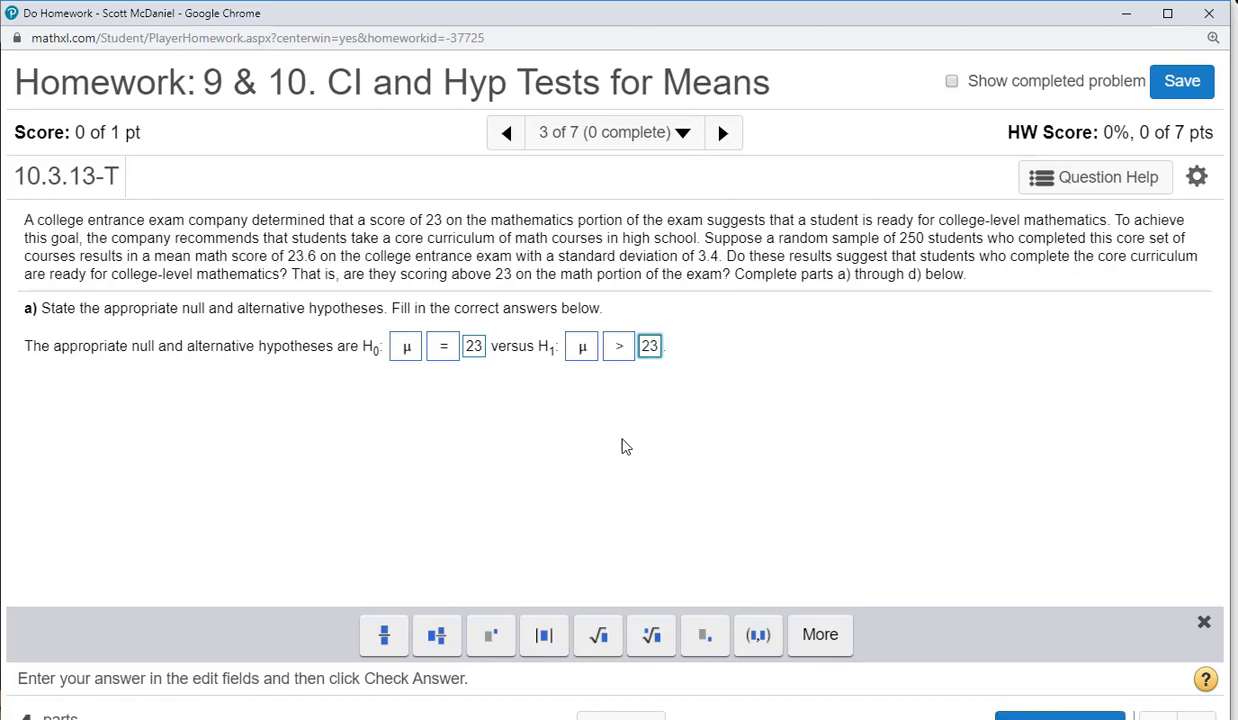
{"action": "left_click_drag", "start_coordinate": [347, 276], "coordinate": [503, 276]}
{"action": "left_click", "coordinate": [895, 476]}
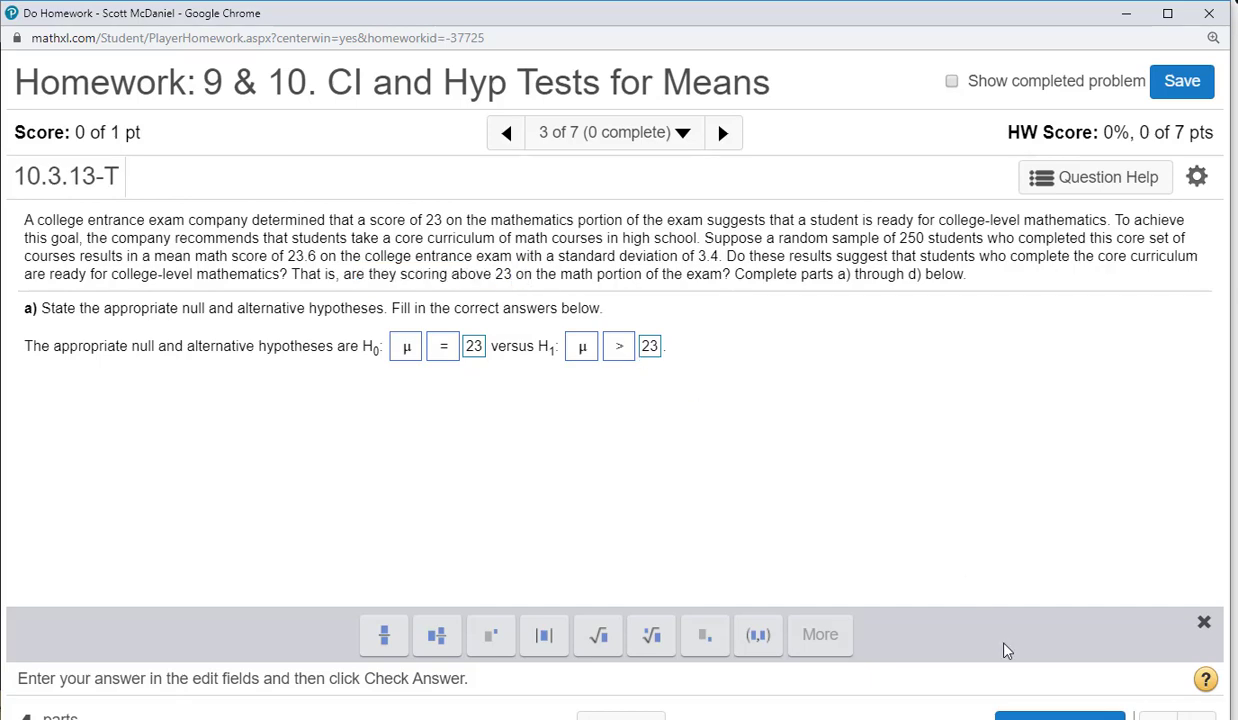
{"action": "left_click", "coordinate": [1060, 715]}
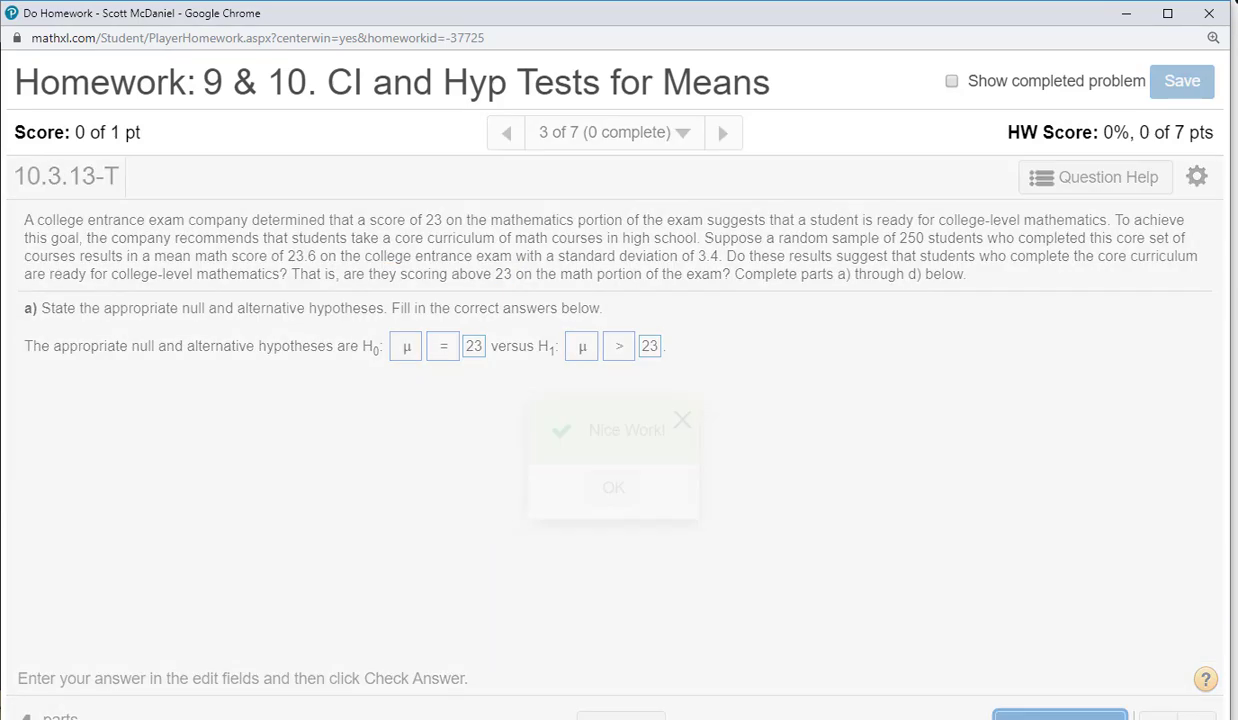
Tick requirements A, B and C (sample over 30, independent scores, random sampling) and check part b.
{"action": "left_click", "coordinate": [626, 490]}
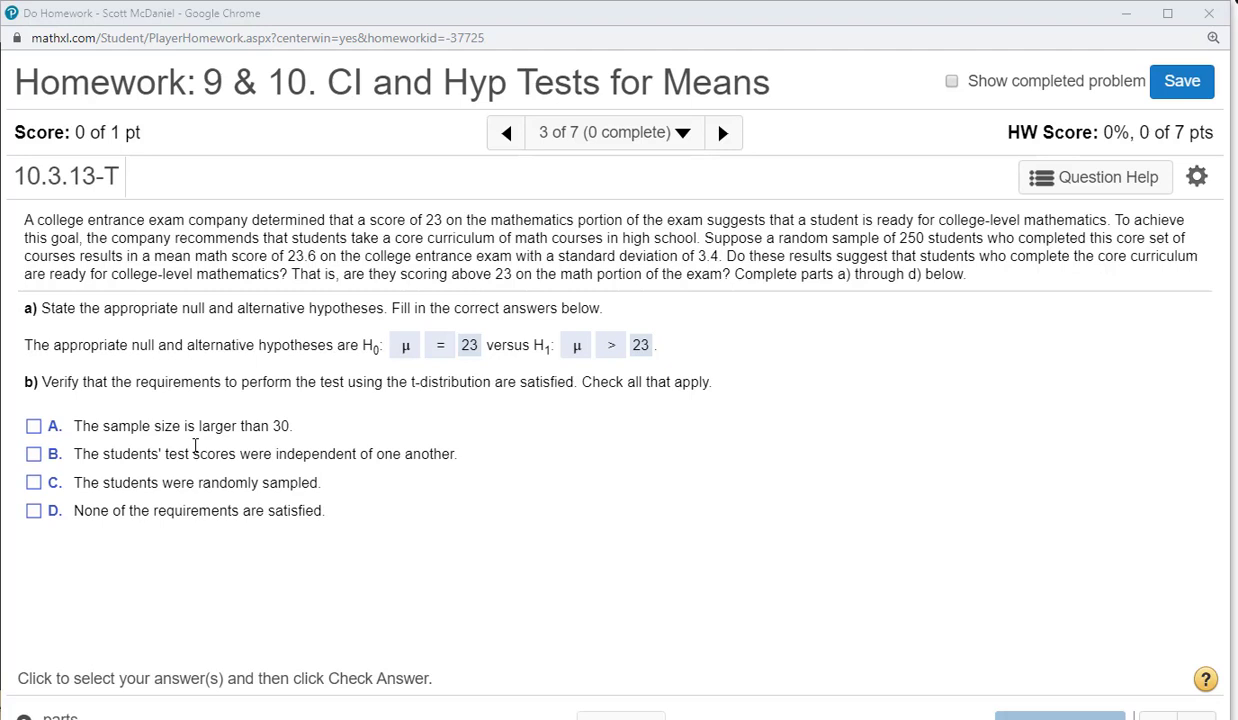
{"action": "left_click", "coordinate": [36, 430]}
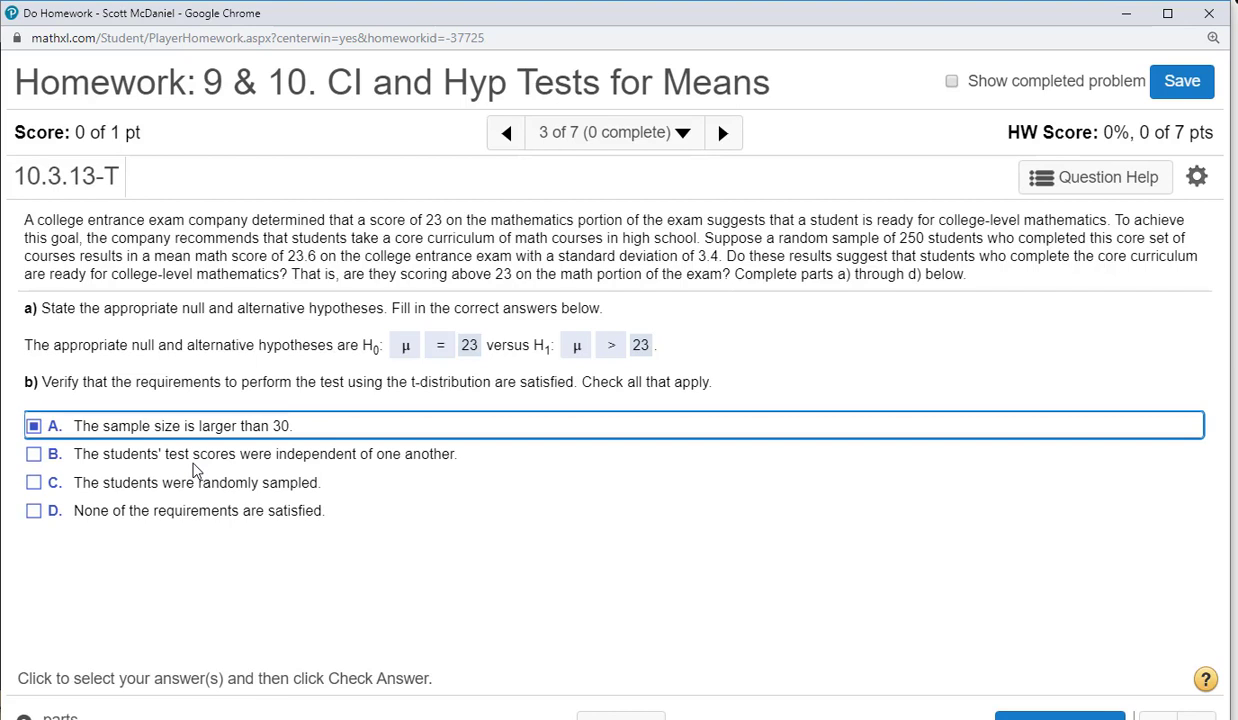
{"action": "left_click", "coordinate": [35, 455]}
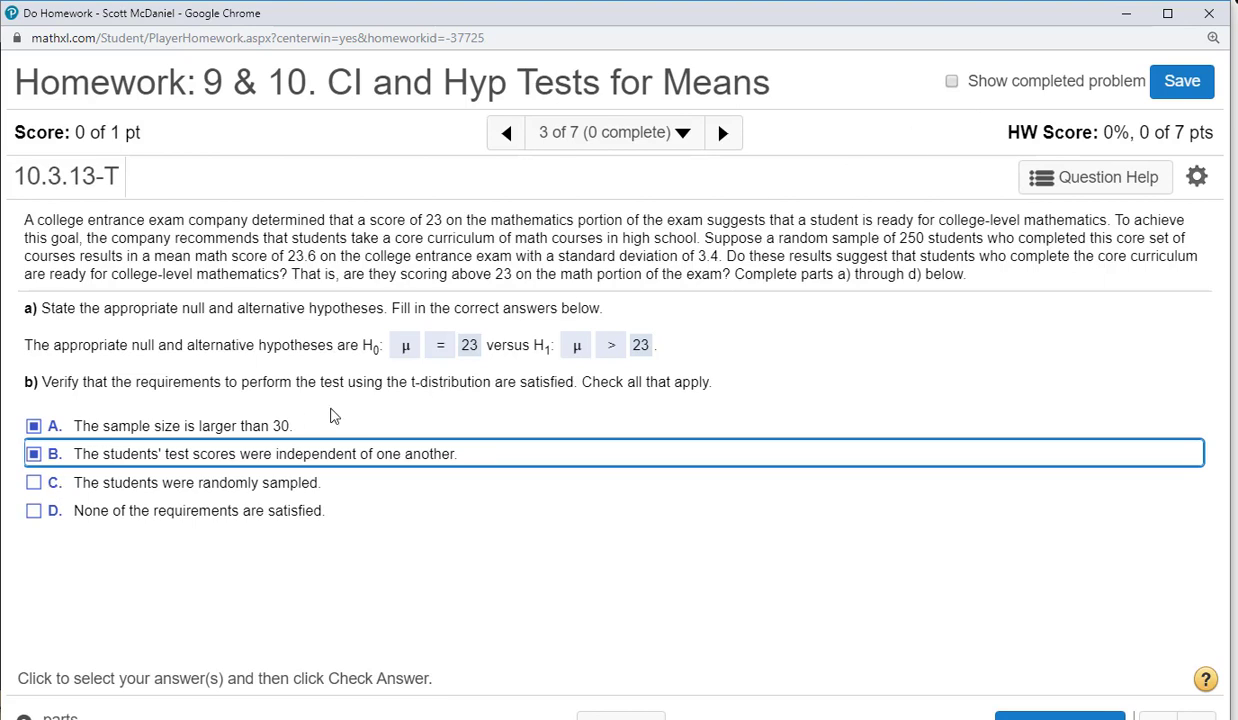
{"action": "left_click", "coordinate": [36, 484]}
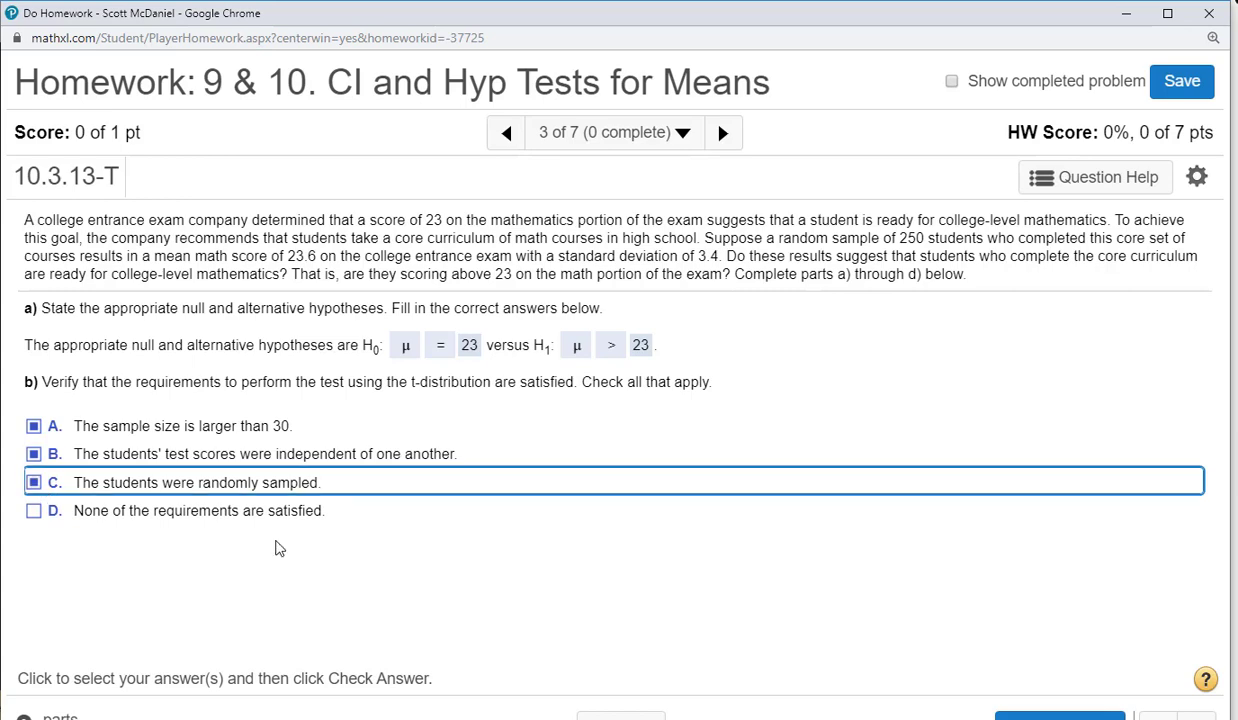
{"action": "left_click", "coordinate": [1022, 716]}
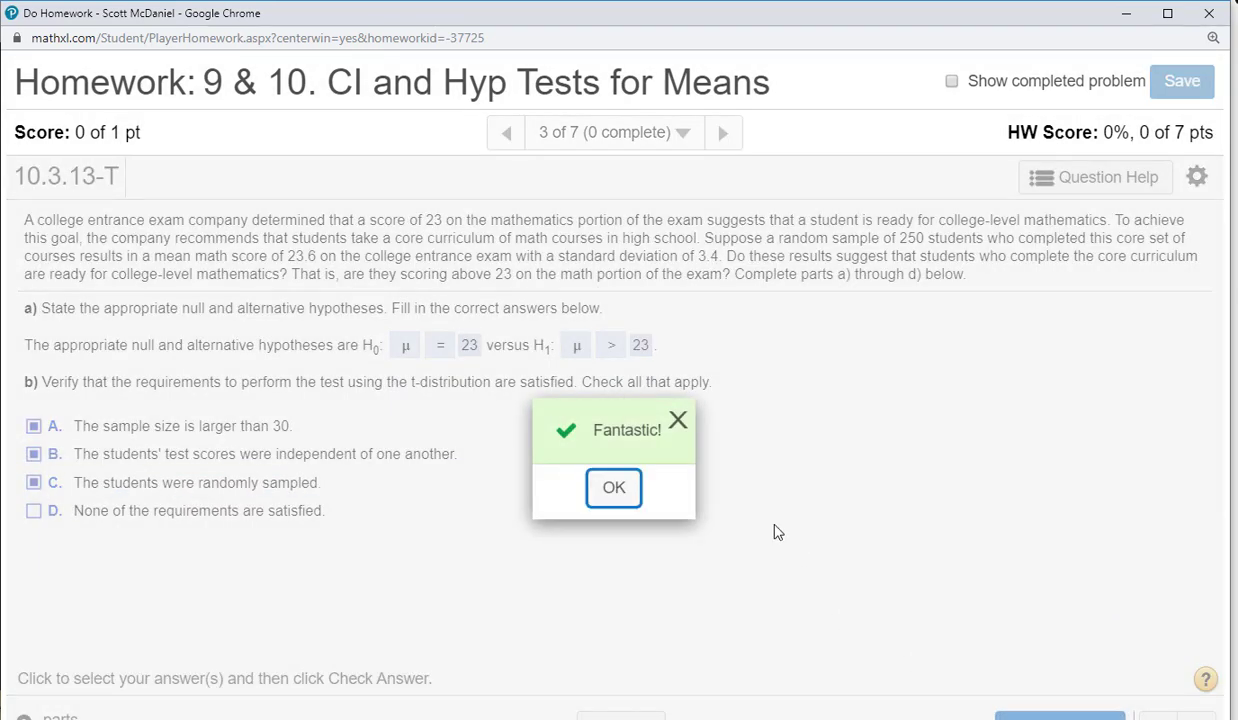
{"action": "left_click", "coordinate": [606, 490]}
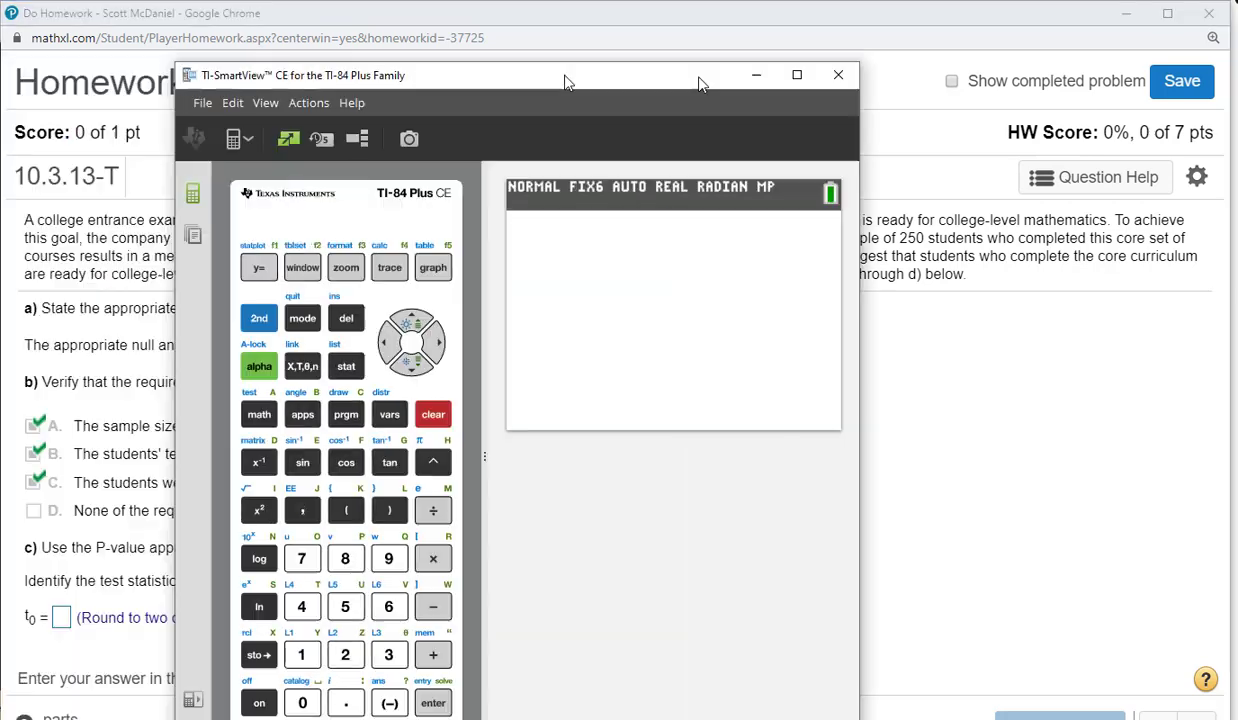
Open the calculator's T-Test screen using summary Stats as the input type.
{"action": "left_click_drag", "start_coordinate": [477, 10], "coordinate": [753, 47]}
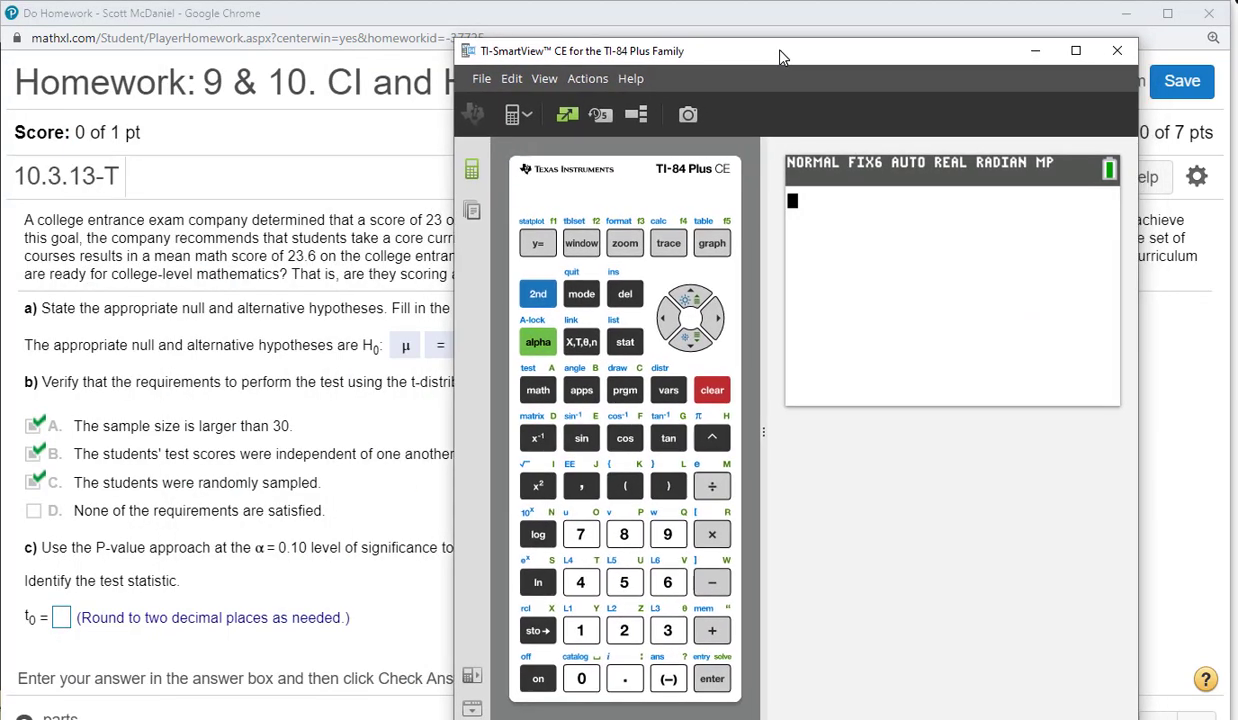
{"action": "left_click", "coordinate": [612, 342]}
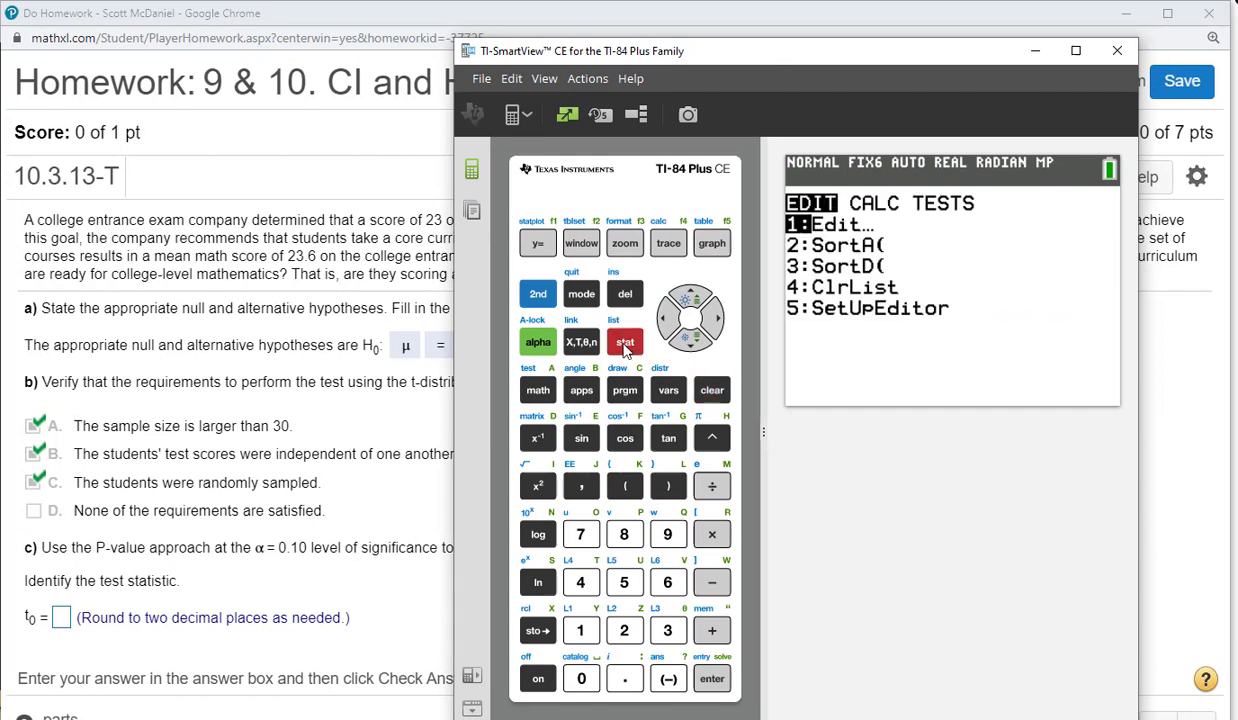
{"action": "left_click", "coordinate": [663, 318]}
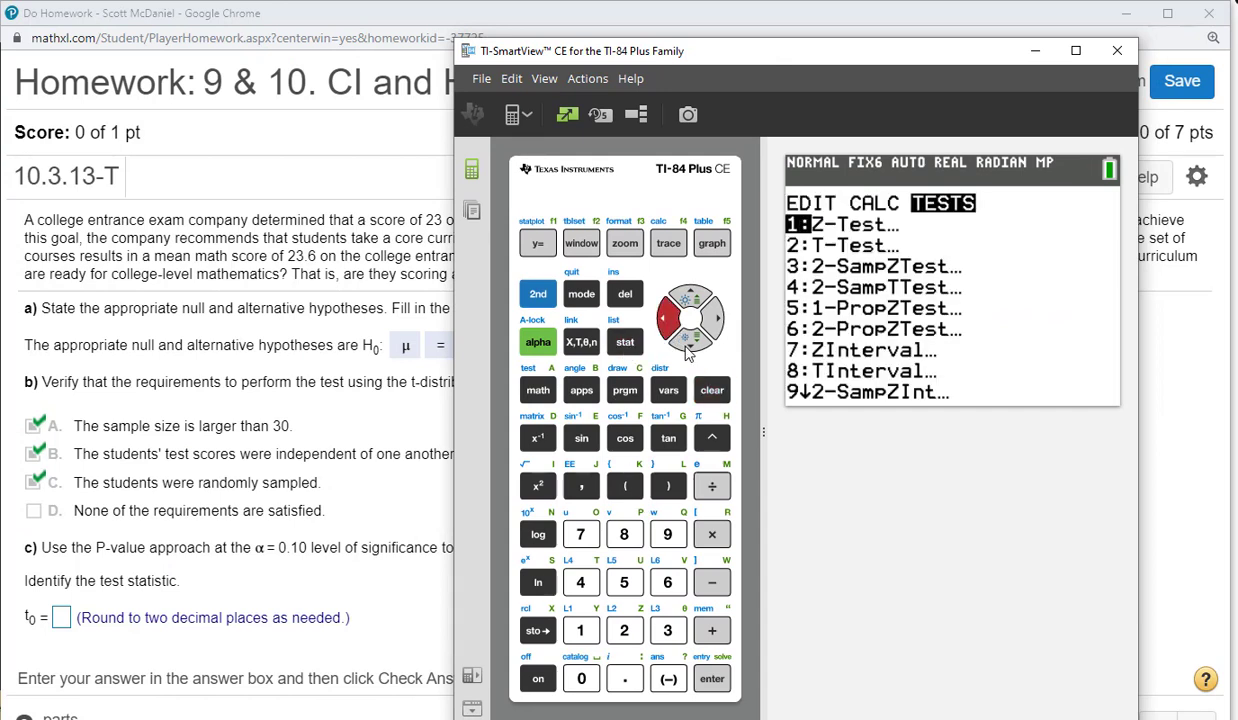
{"action": "left_click", "coordinate": [688, 340]}
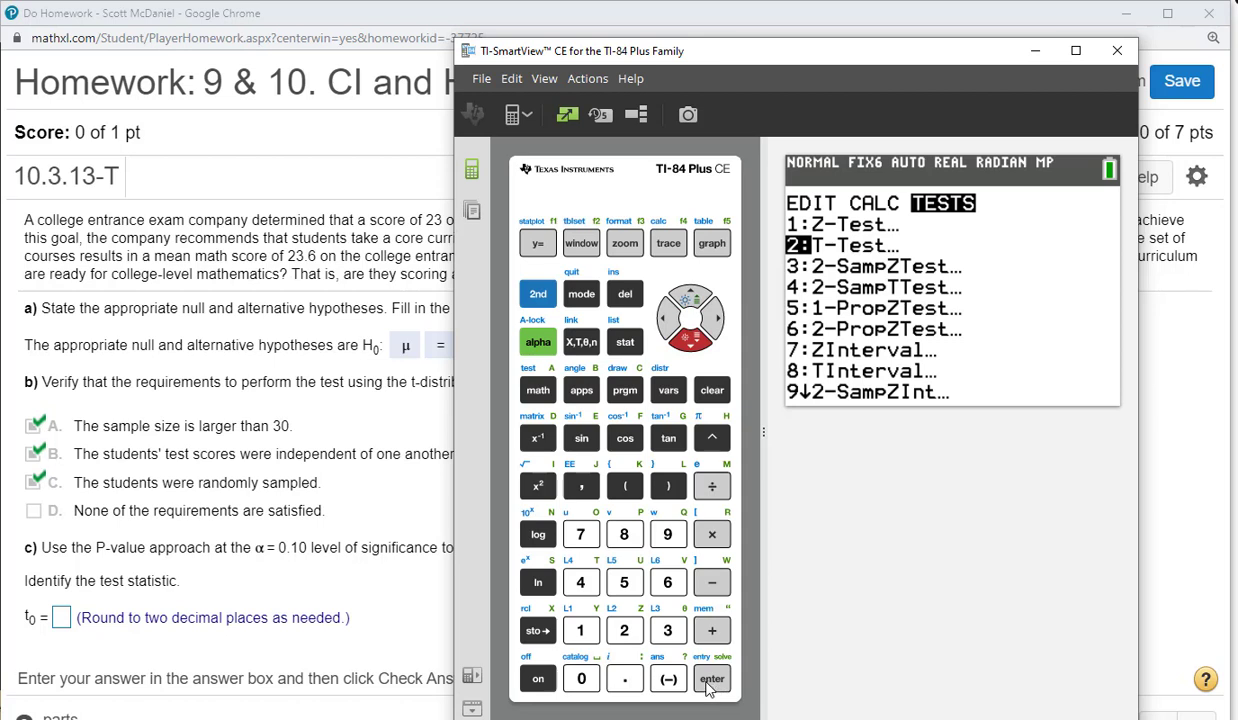
{"action": "left_click", "coordinate": [710, 680]}
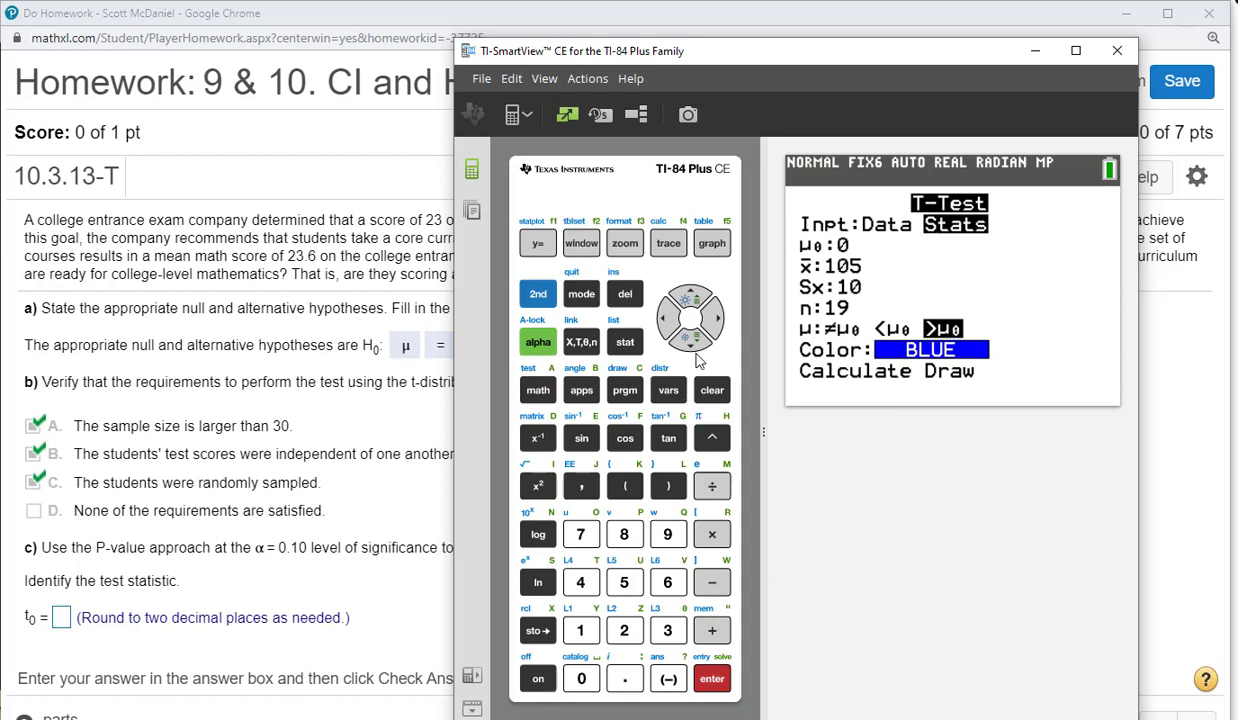
{"action": "left_click", "coordinate": [663, 318]}
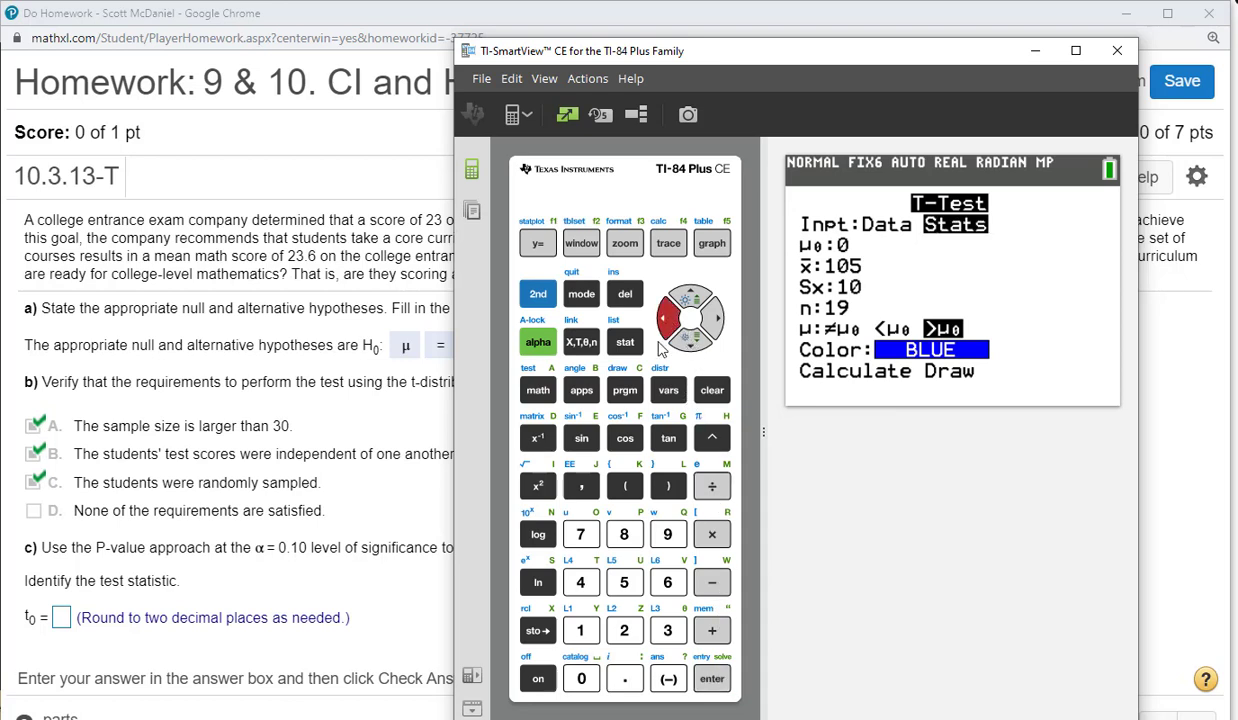
{"action": "left_click", "coordinate": [711, 678]}
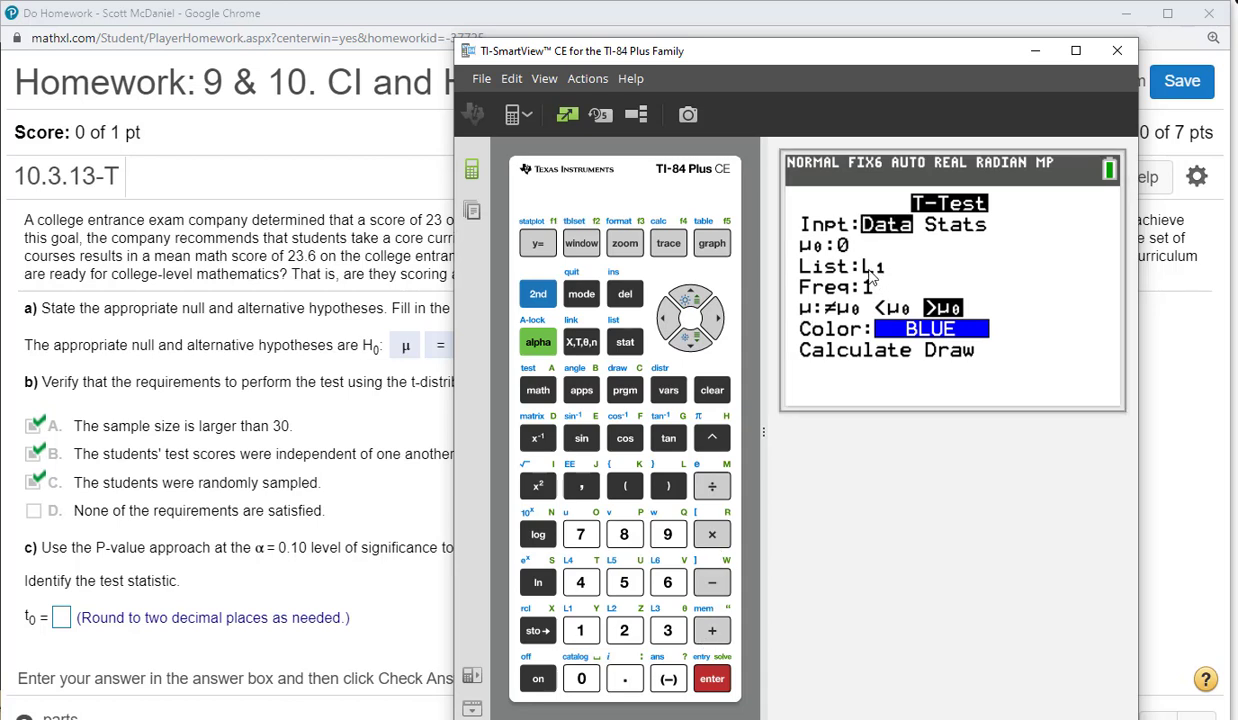
{"action": "left_click", "coordinate": [714, 322]}
{"action": "left_click", "coordinate": [712, 679]}
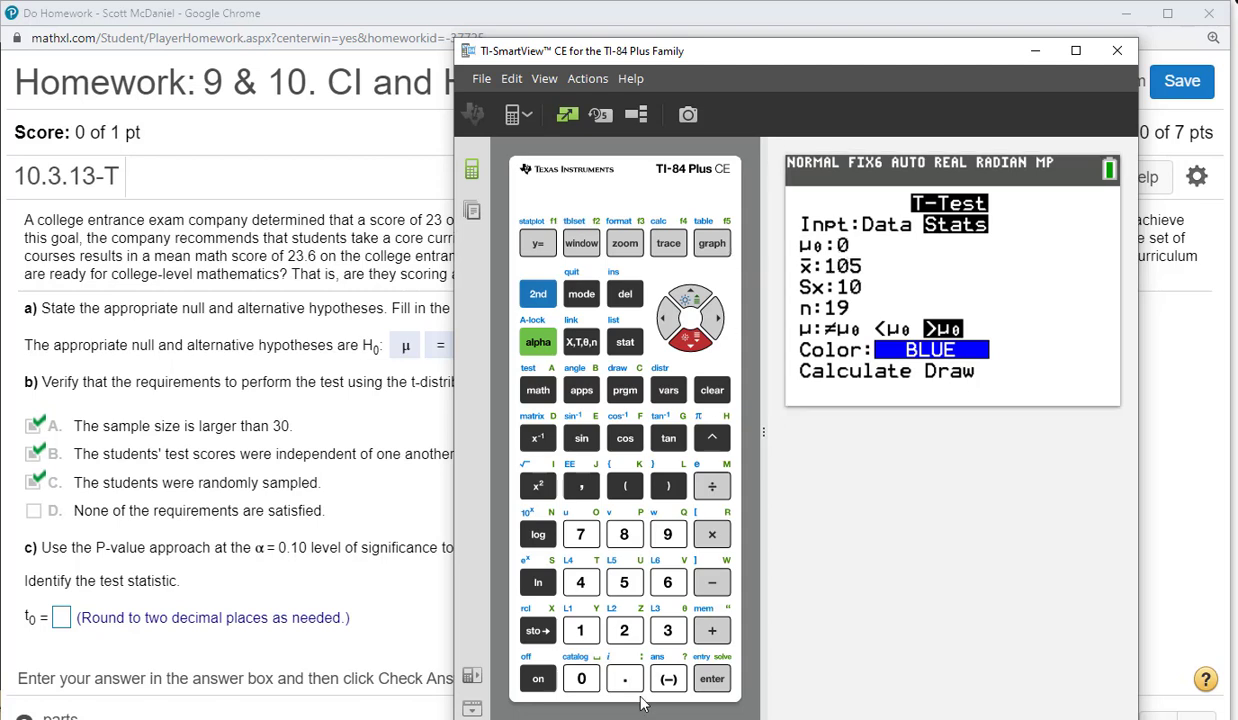
Enter μ0 = 23 and sample mean x̄ = 23.6.
{"action": "left_click", "coordinate": [624, 630]}
{"action": "left_click", "coordinate": [668, 630]}
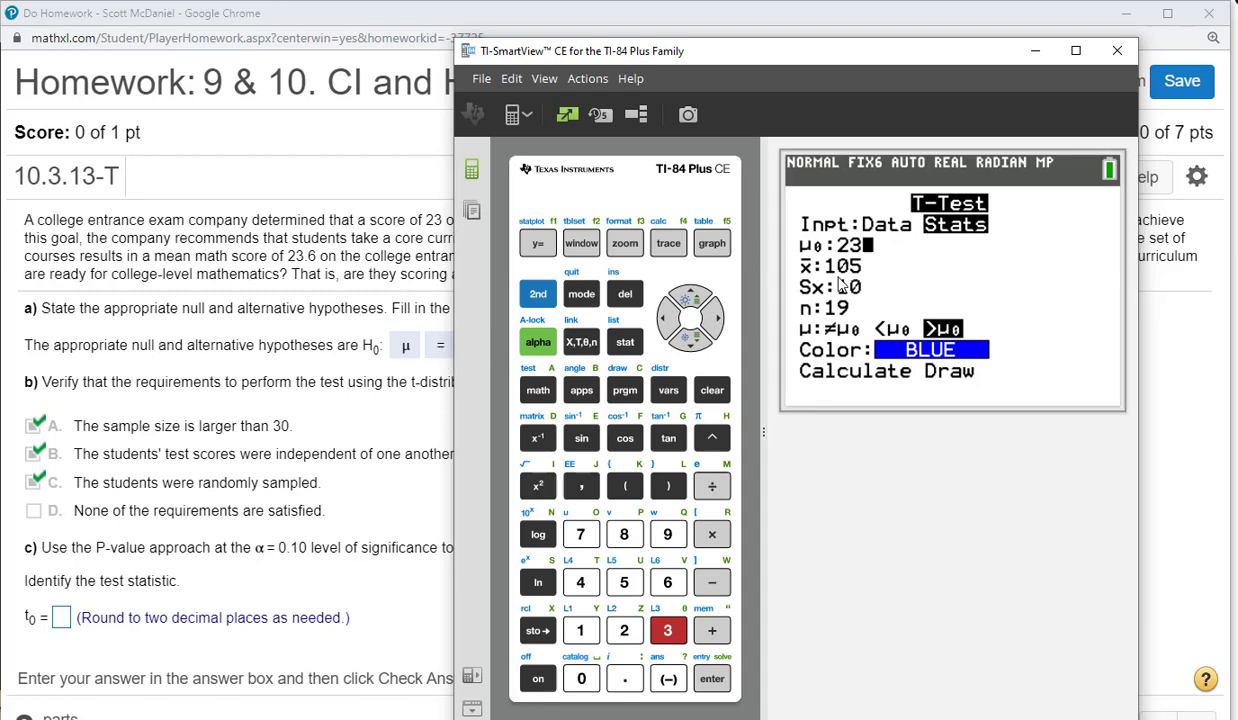
{"action": "left_click", "coordinate": [690, 338]}
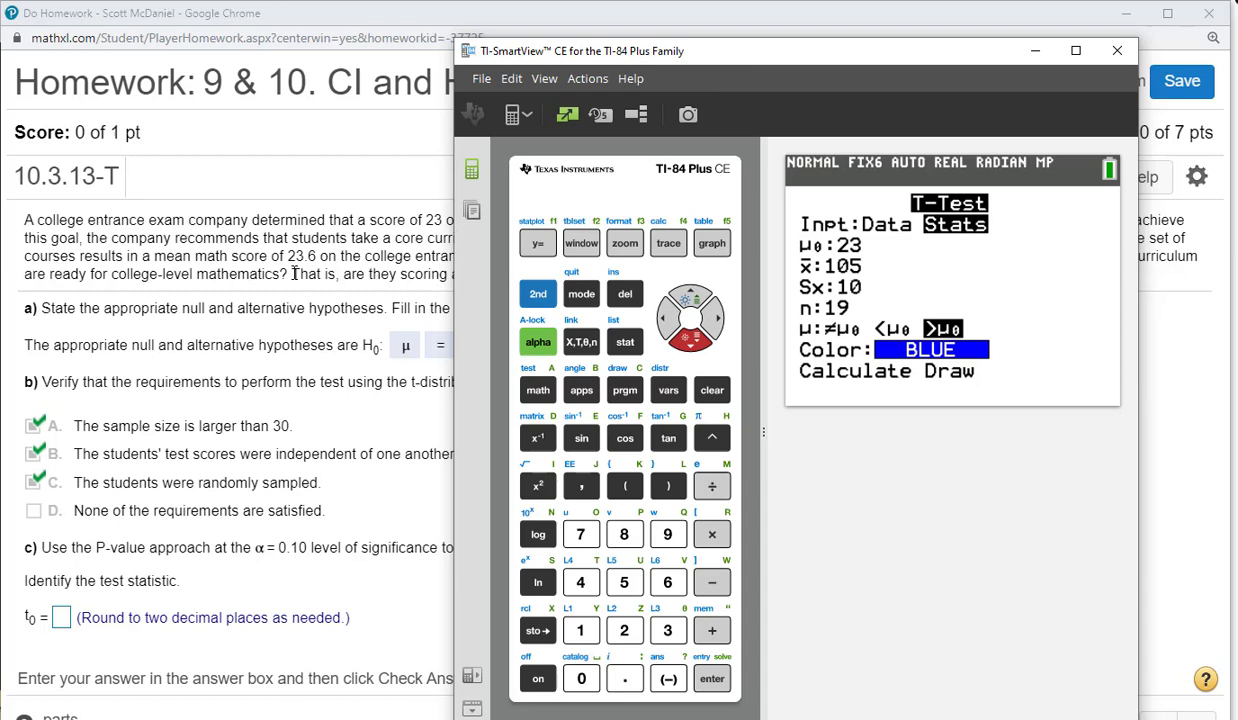
{"action": "left_click", "coordinate": [624, 630]}
{"action": "left_click", "coordinate": [668, 630]}
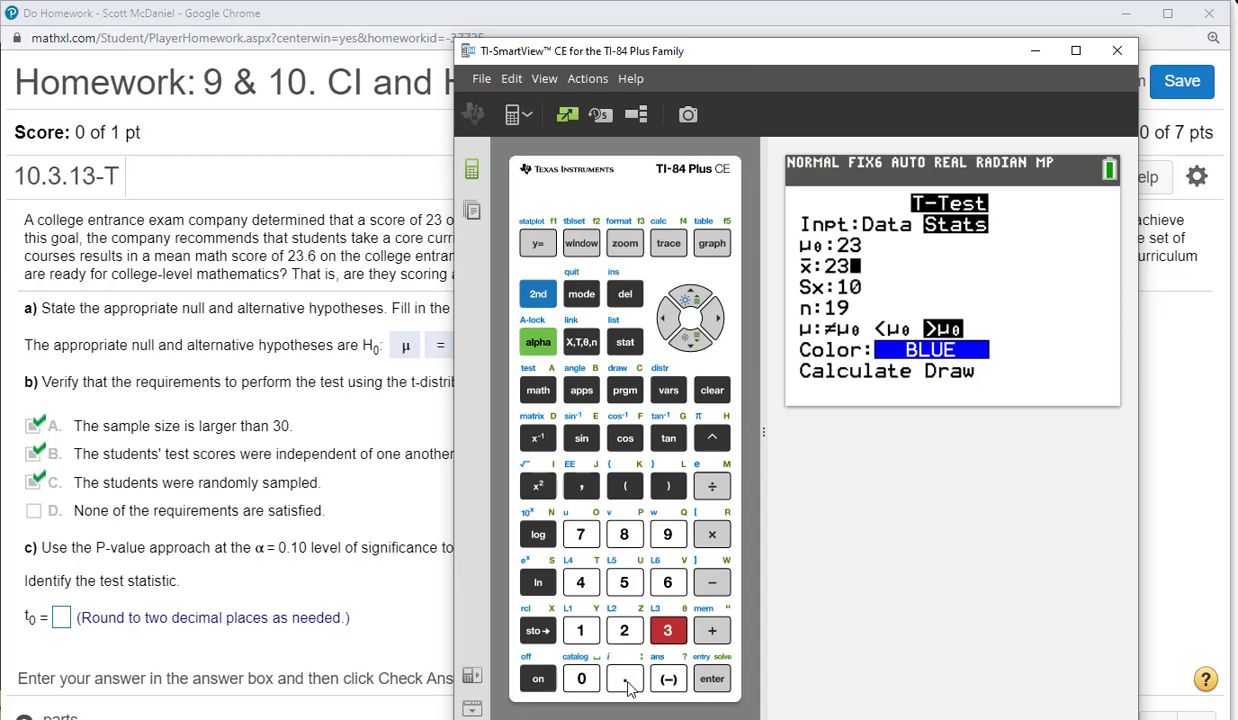
{"action": "left_click", "coordinate": [626, 680]}
{"action": "left_click", "coordinate": [668, 582]}
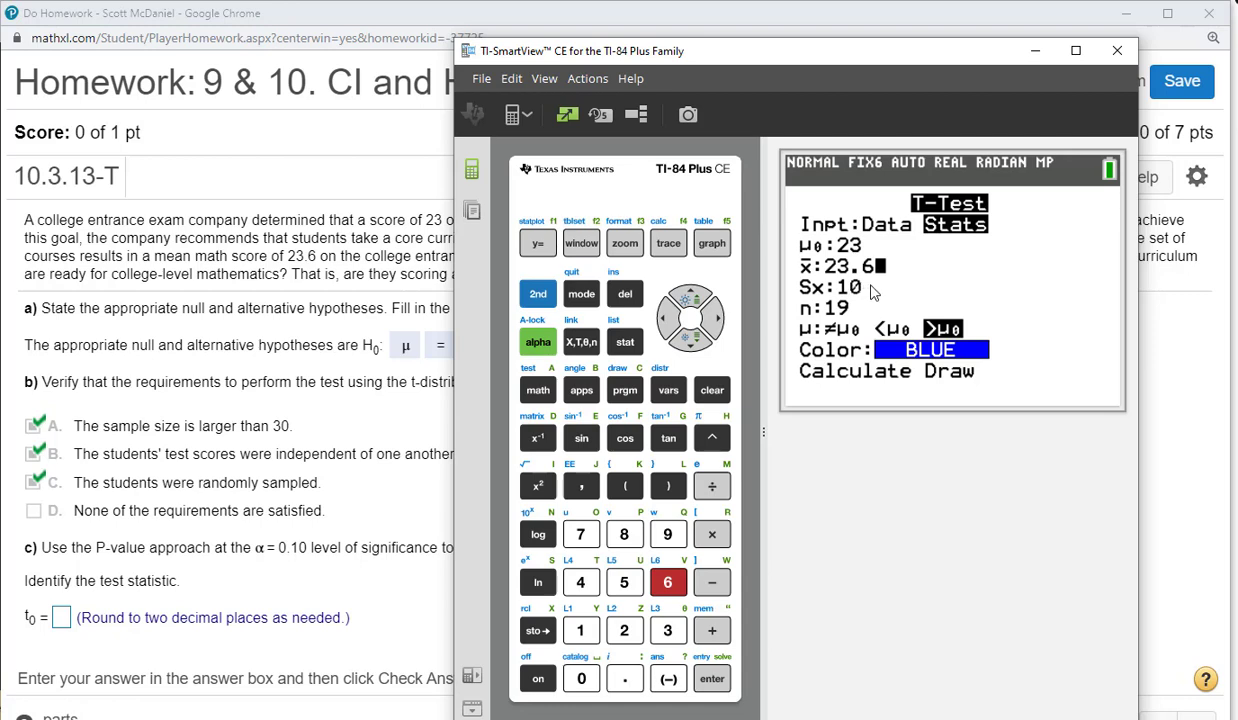
Enter the sample standard deviation Sx = 3.4 and sample size n = 251.
{"action": "left_click", "coordinate": [683, 343]}
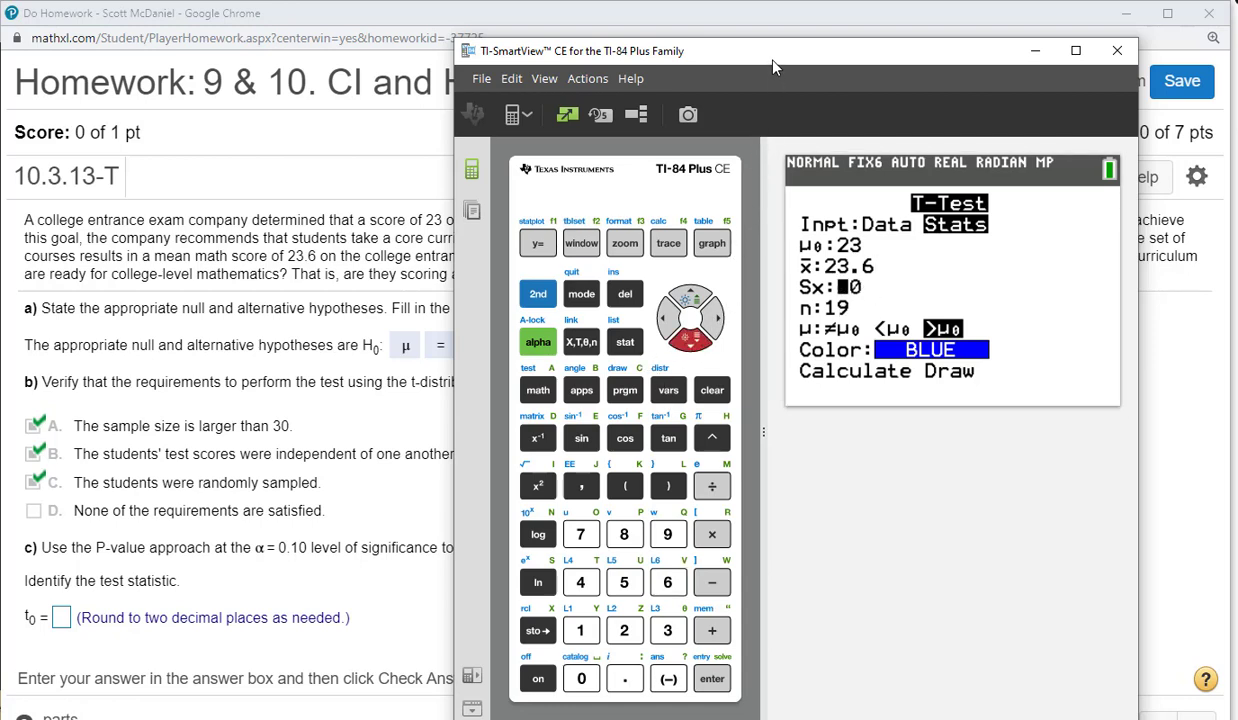
{"action": "left_click_drag", "start_coordinate": [774, 67], "coordinate": [724, 52]}
{"action": "left_click", "coordinate": [617, 618]}
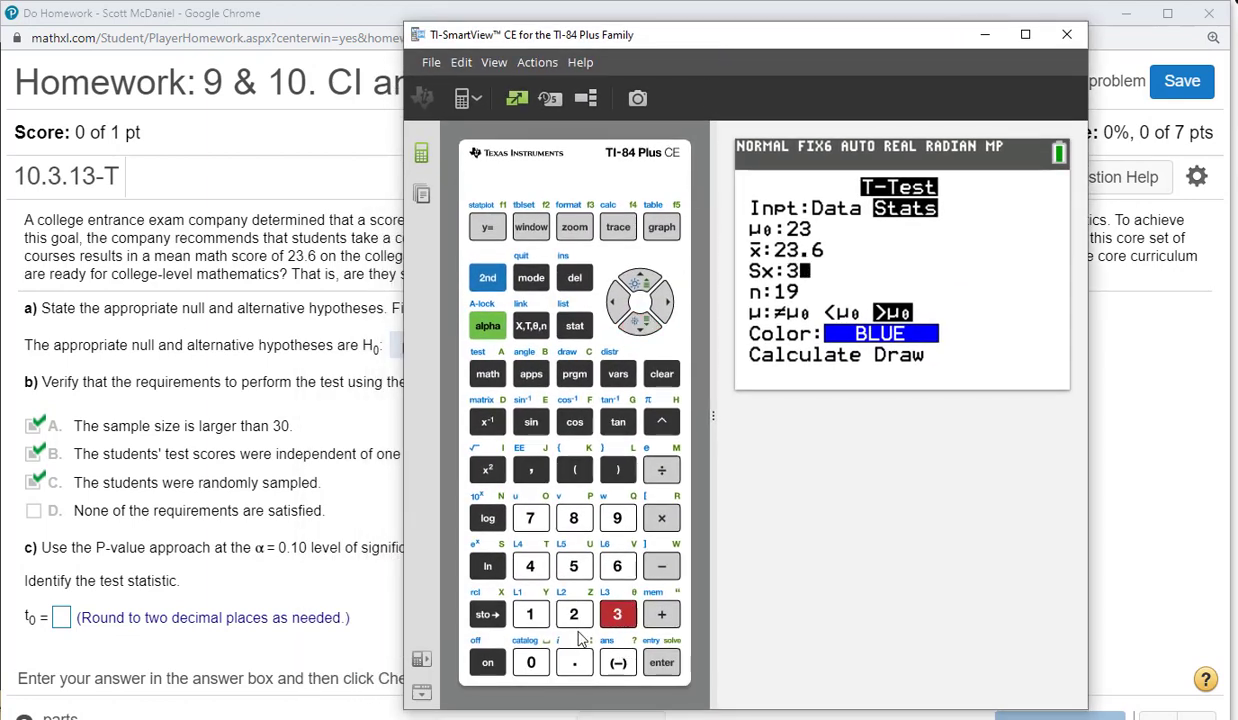
{"action": "left_click", "coordinate": [574, 662]}
{"action": "left_click", "coordinate": [530, 566]}
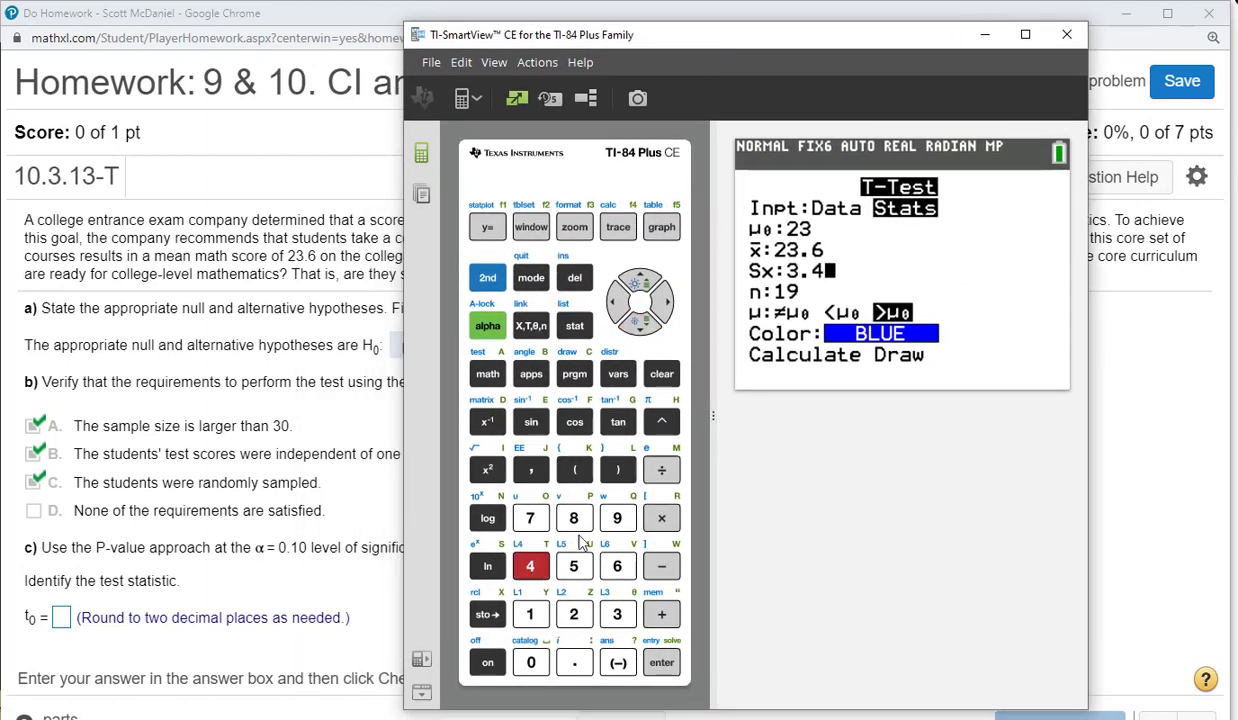
{"action": "left_click", "coordinate": [640, 323]}
{"action": "left_click", "coordinate": [573, 616]}
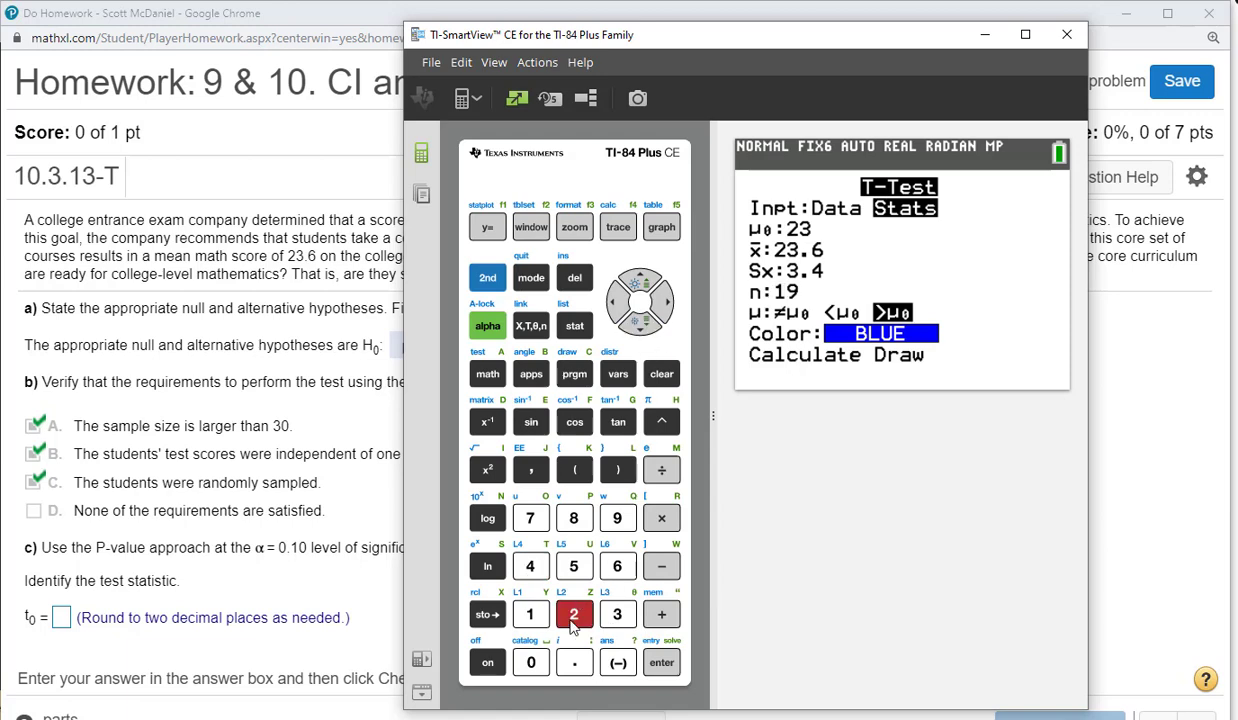
{"action": "left_click", "coordinate": [573, 566]}
{"action": "left_click", "coordinate": [532, 614]}
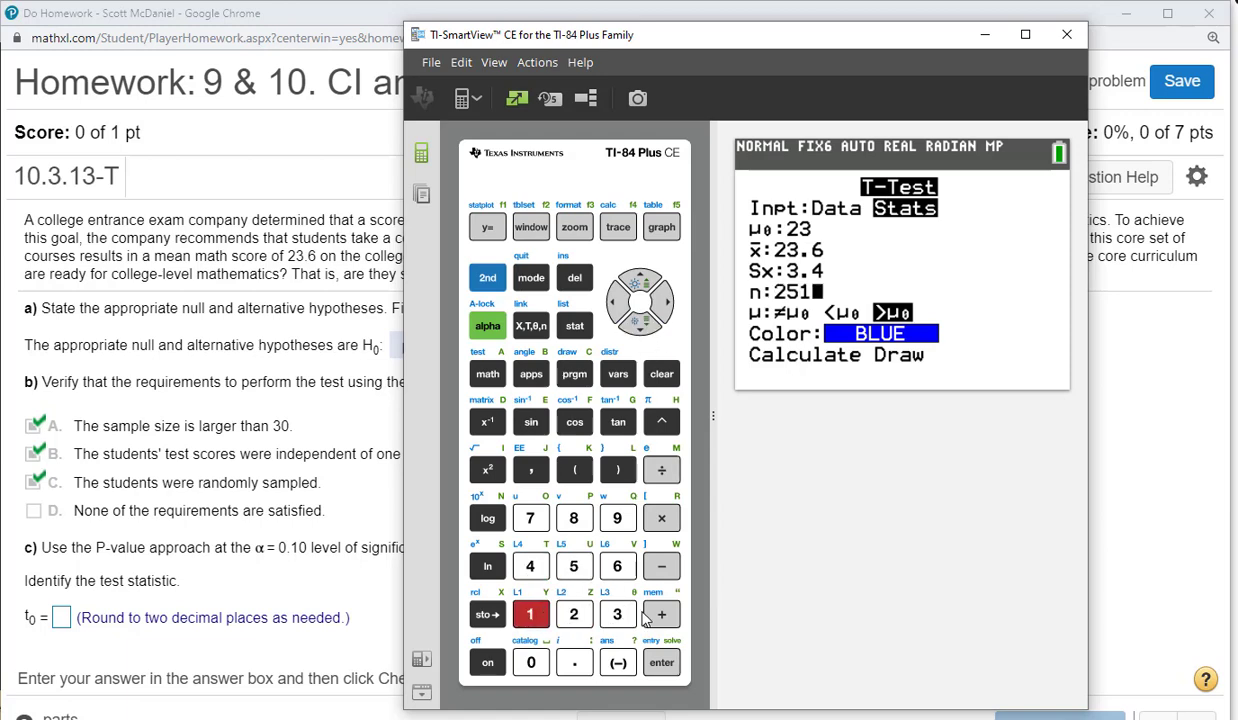
{"action": "left_click", "coordinate": [662, 662]}
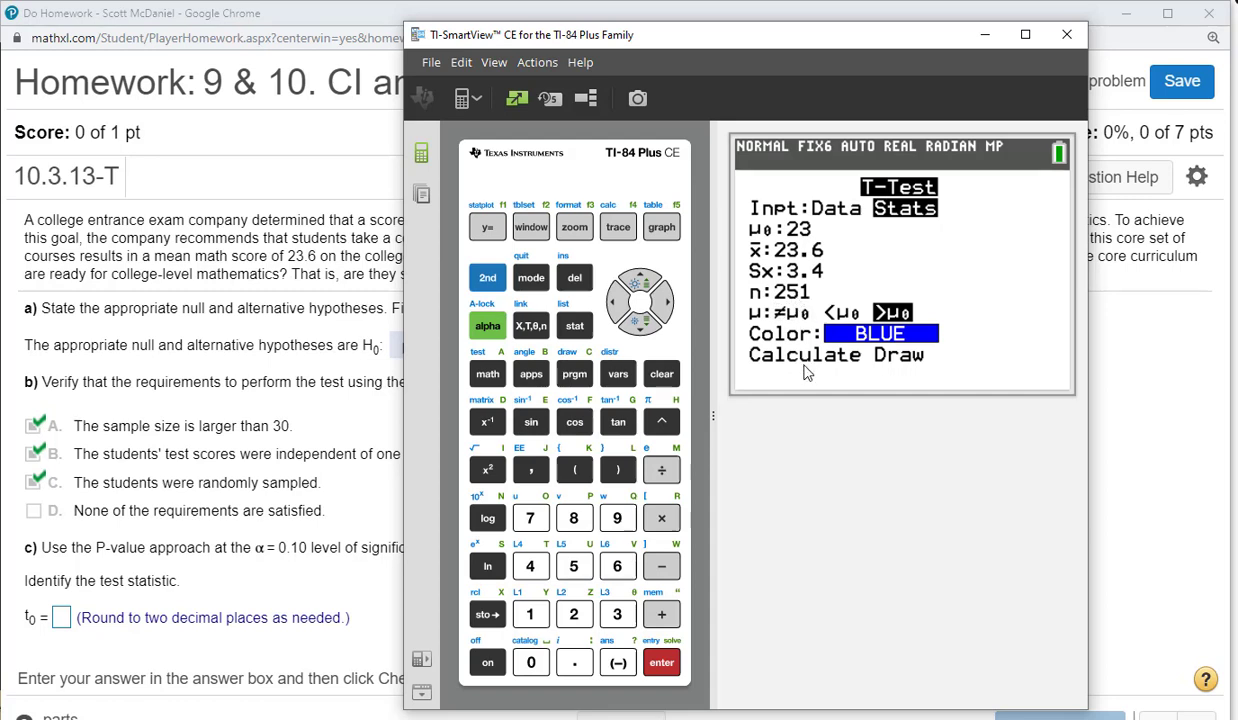
Calculate the right-tailed T-Test, giving t = 2.795820 and p = 0.002789.
{"action": "left_click", "coordinate": [644, 323]}
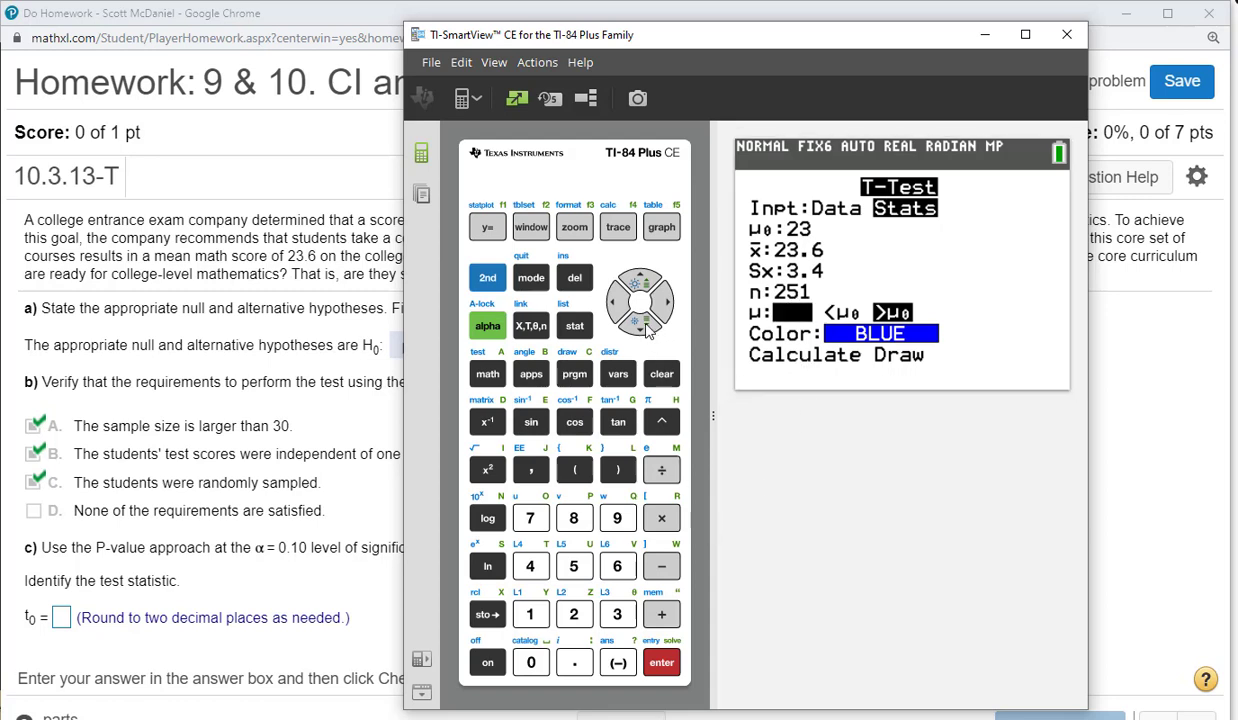
{"action": "left_click", "coordinate": [645, 325]}
{"action": "left_click", "coordinate": [645, 287]}
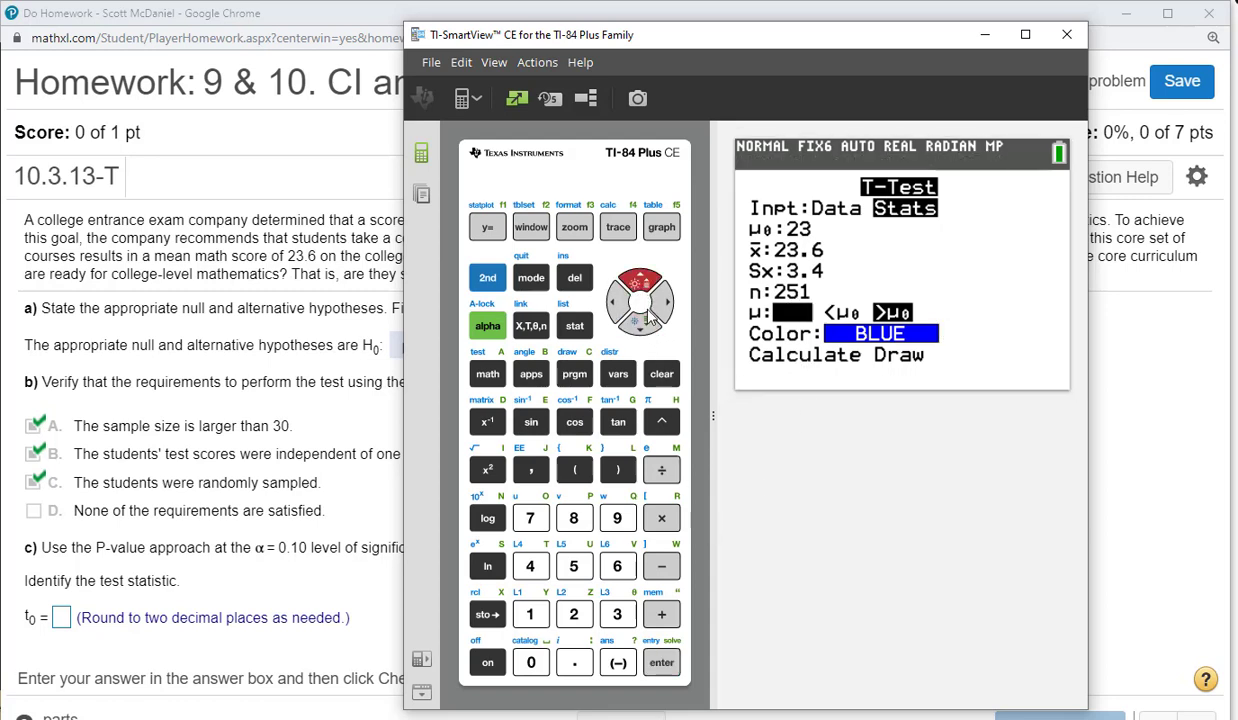
{"action": "left_click", "coordinate": [645, 323]}
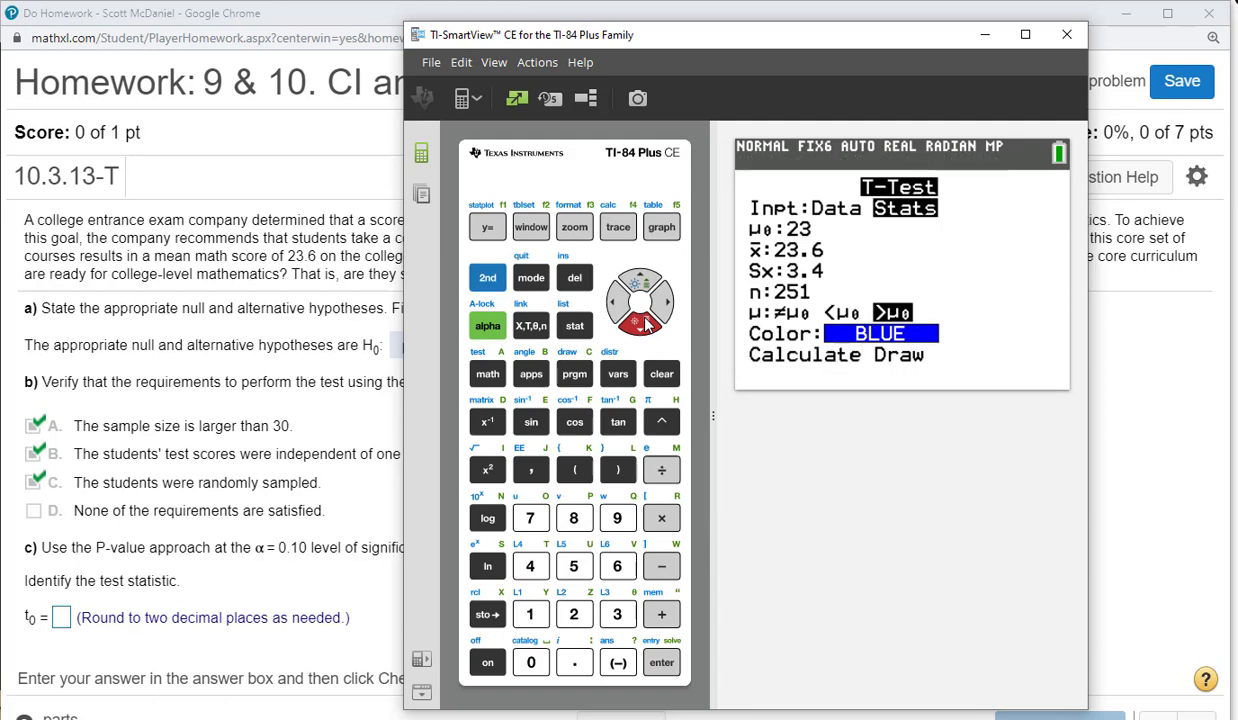
{"action": "left_click", "coordinate": [662, 660]}
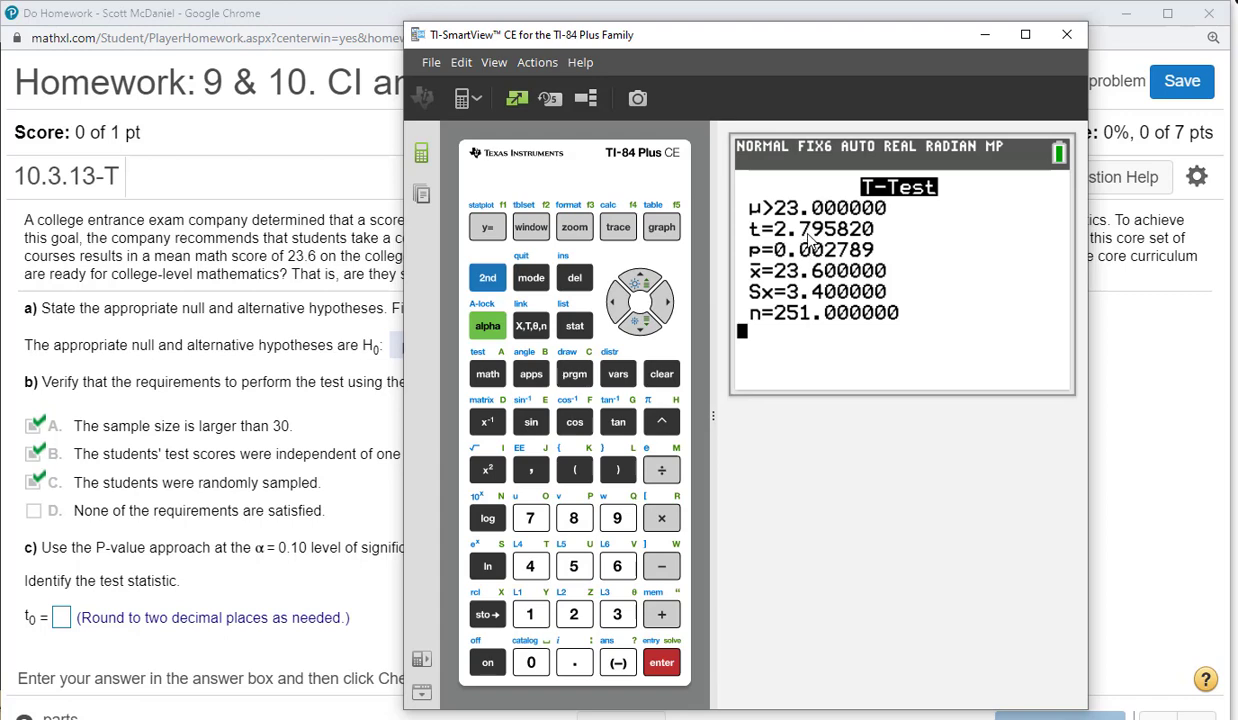
Enter 2.80 as the test statistic t0 and have it checked.
{"action": "left_click", "coordinate": [62, 617]}
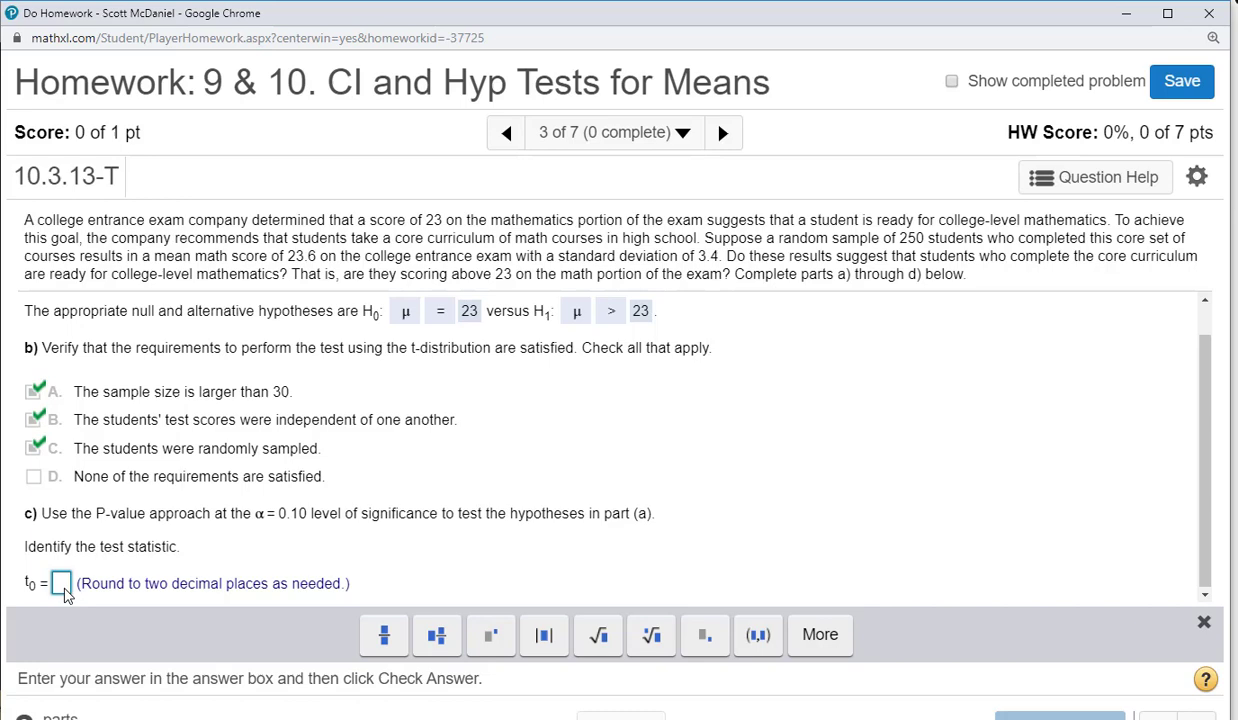
{"action": "type", "text": "2.80"}
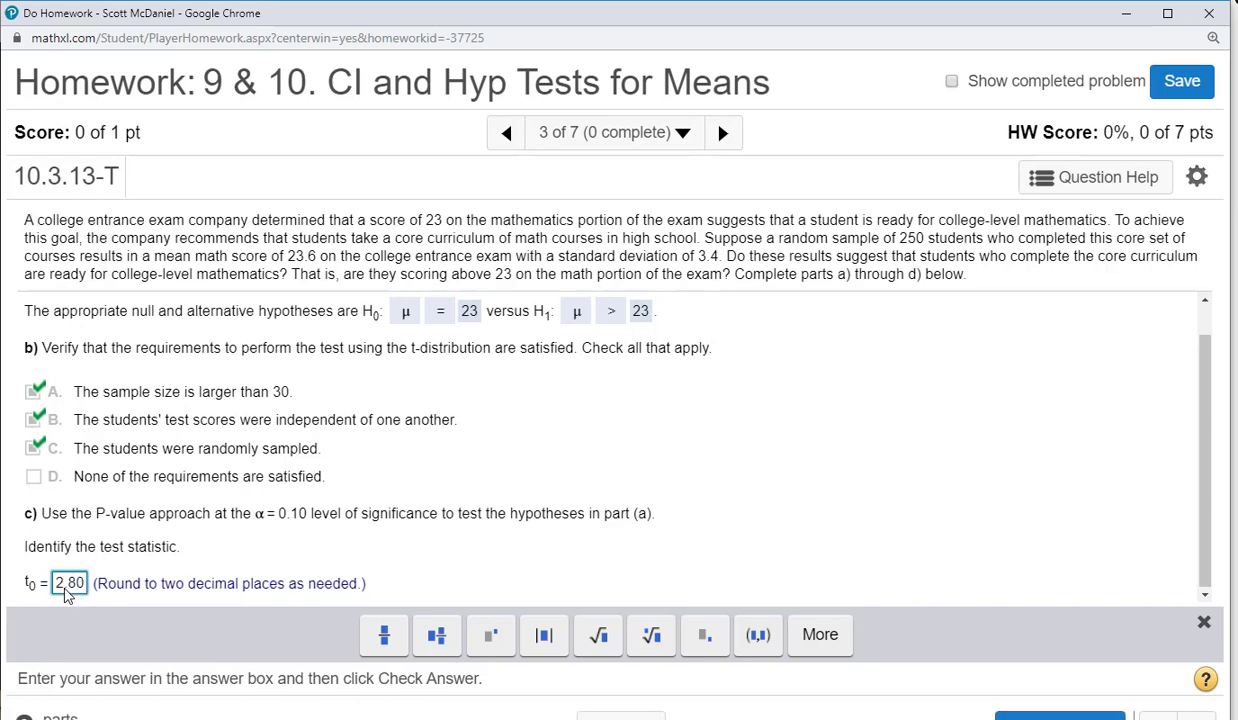
{"action": "key", "text": "Return"}
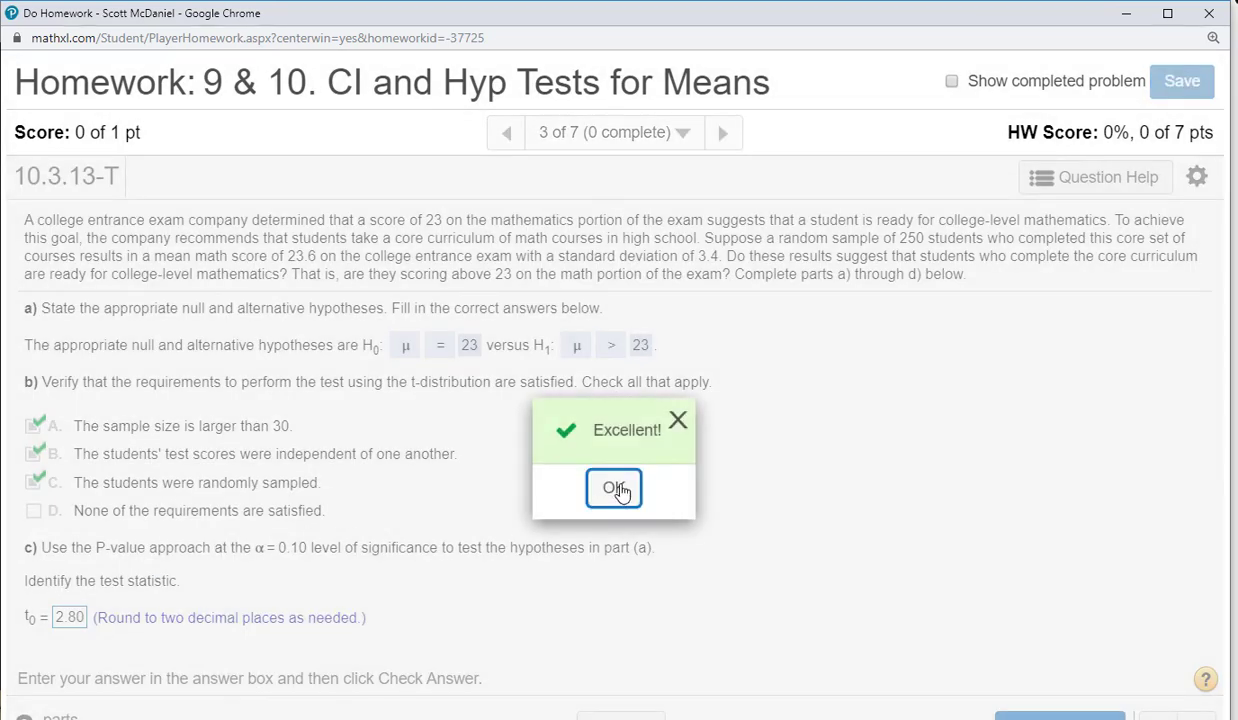
{"action": "left_click", "coordinate": [613, 488]}
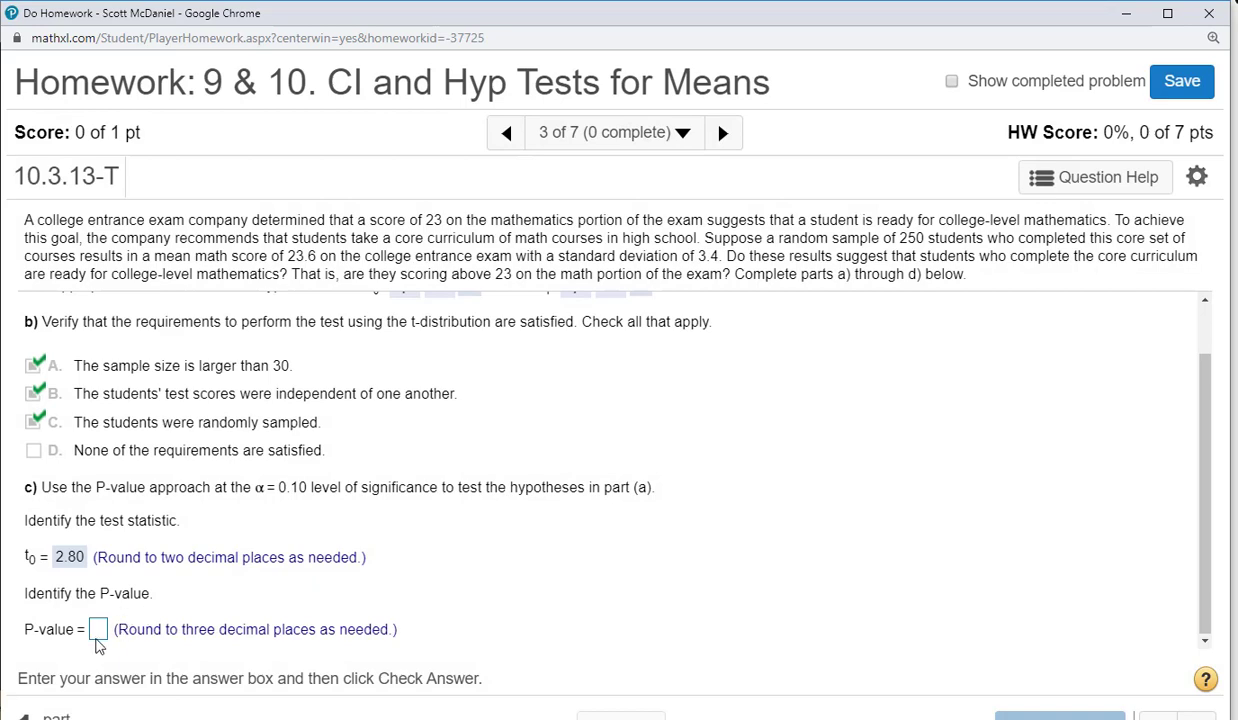
Read the calculator's p-value and enter .003 as the P-value answer.
{"action": "left_click", "coordinate": [97, 636]}
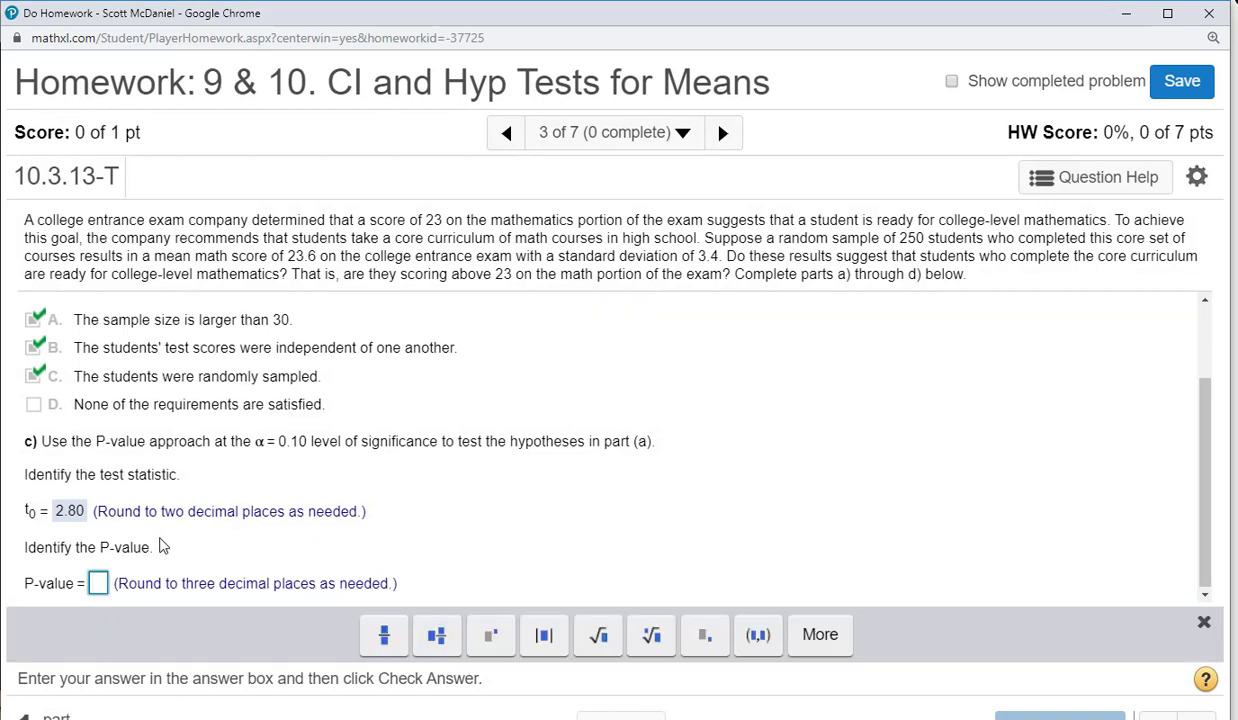
{"action": "key", "text": "alt+Tab"}
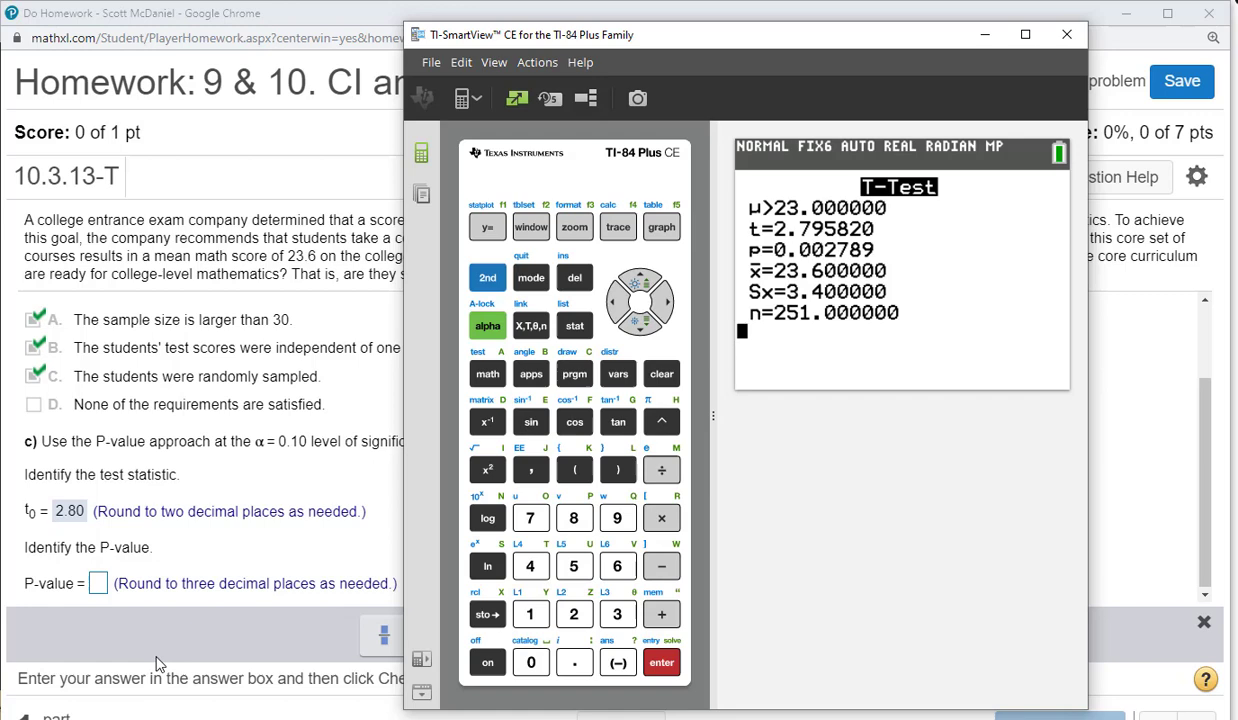
{"action": "left_click", "coordinate": [99, 588]}
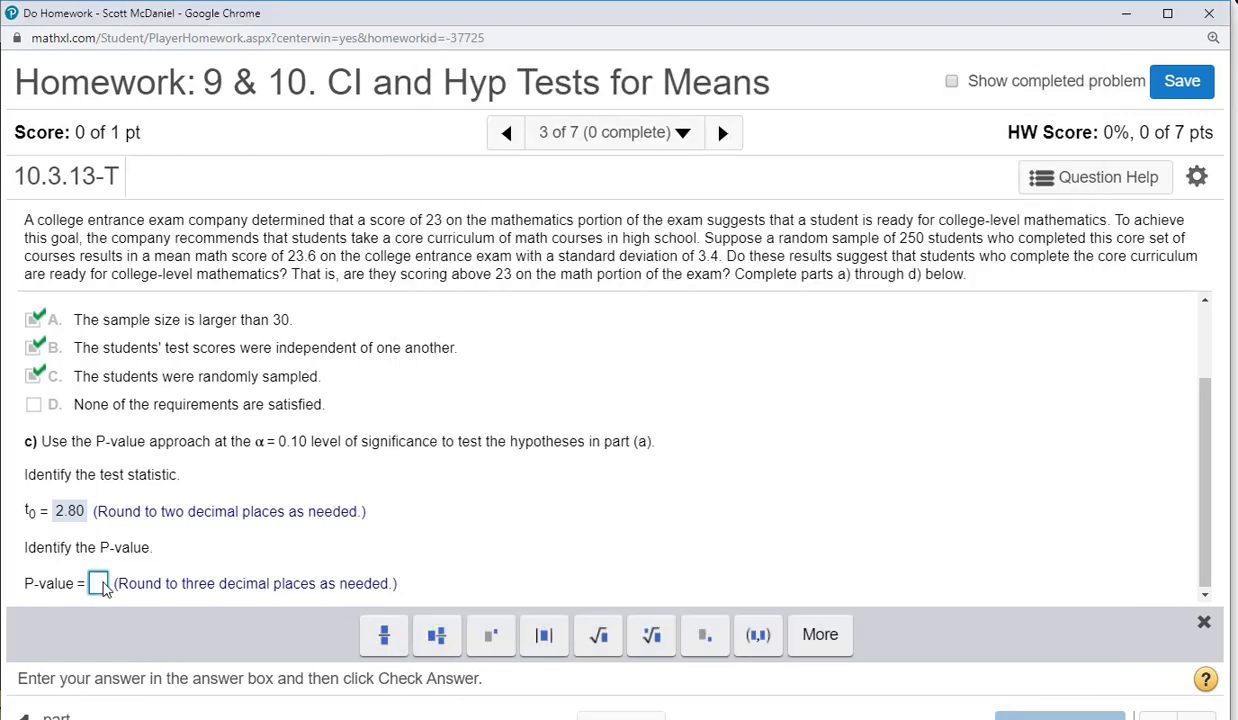
{"action": "type", "text": ".003"}
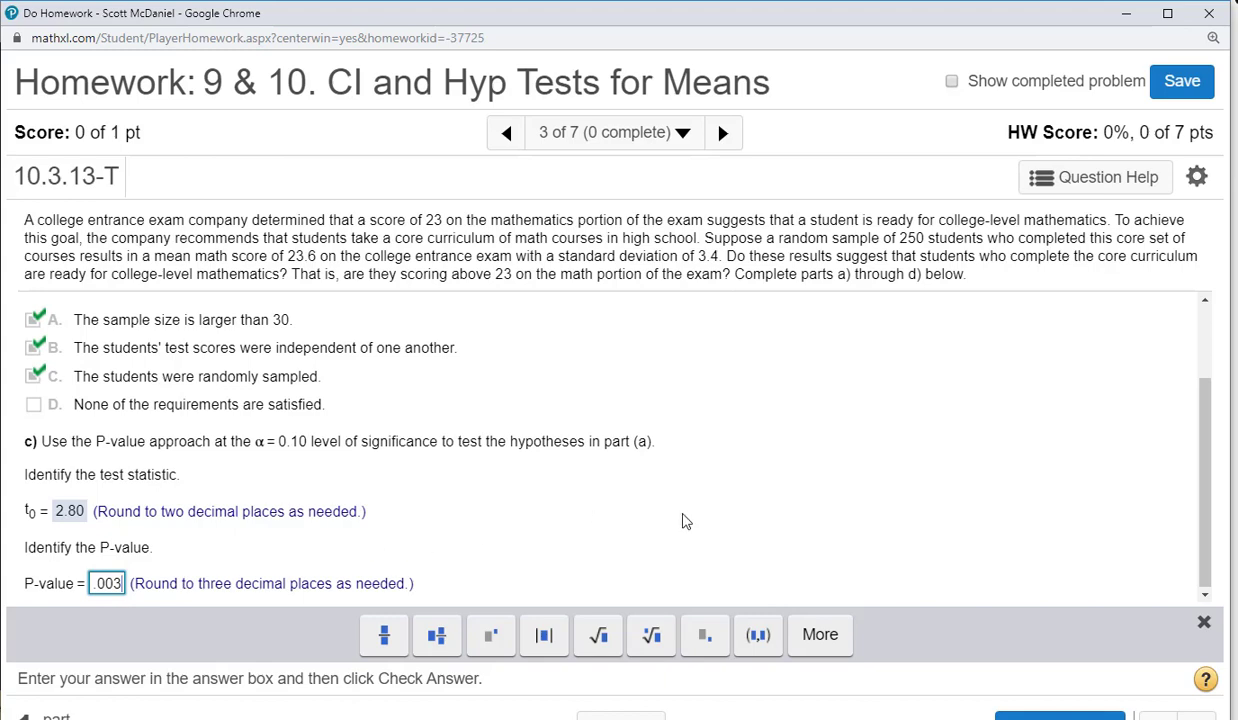
{"action": "key", "text": "Return"}
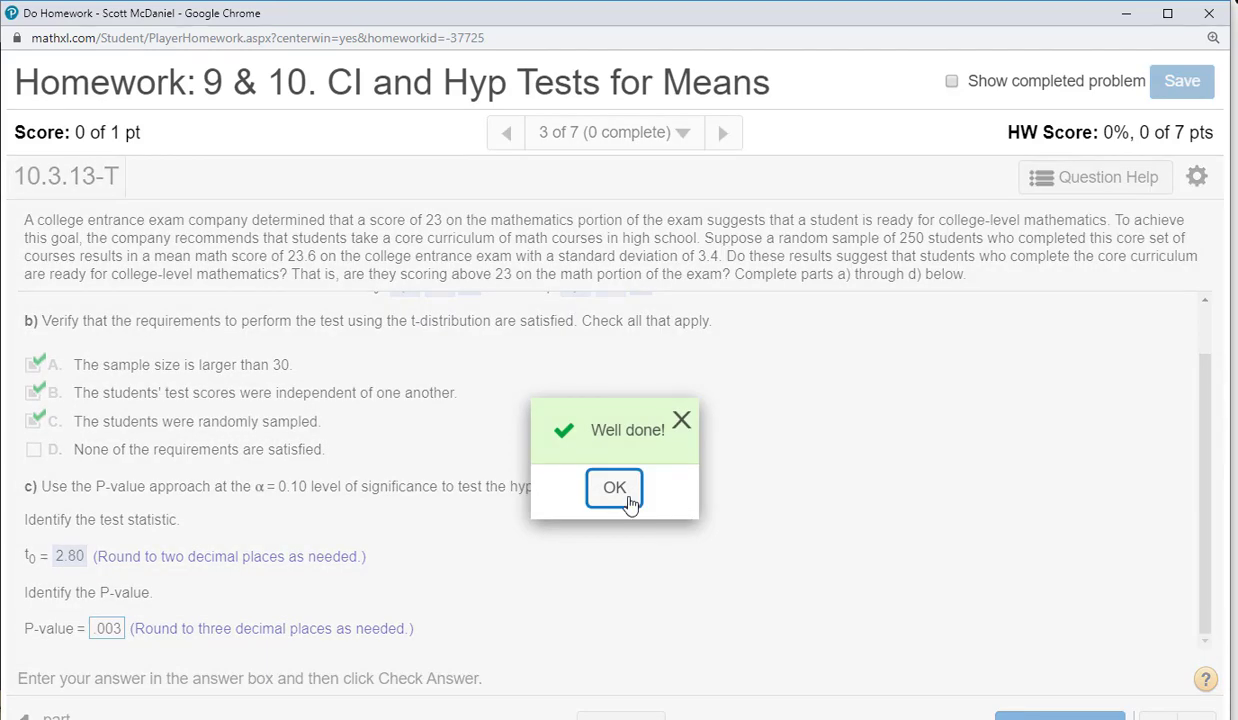
{"action": "left_click", "coordinate": [605, 490]}
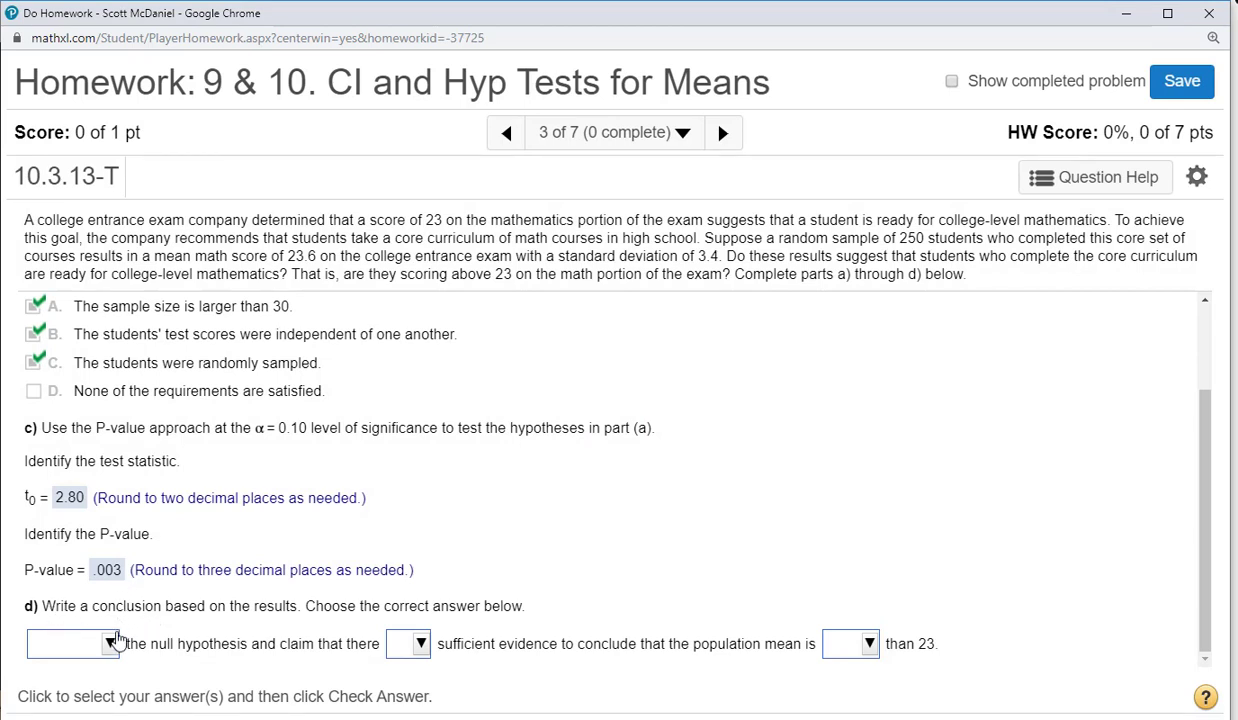
Choose Reject as the decision on the null hypothesis.
{"action": "left_click", "coordinate": [110, 641]}
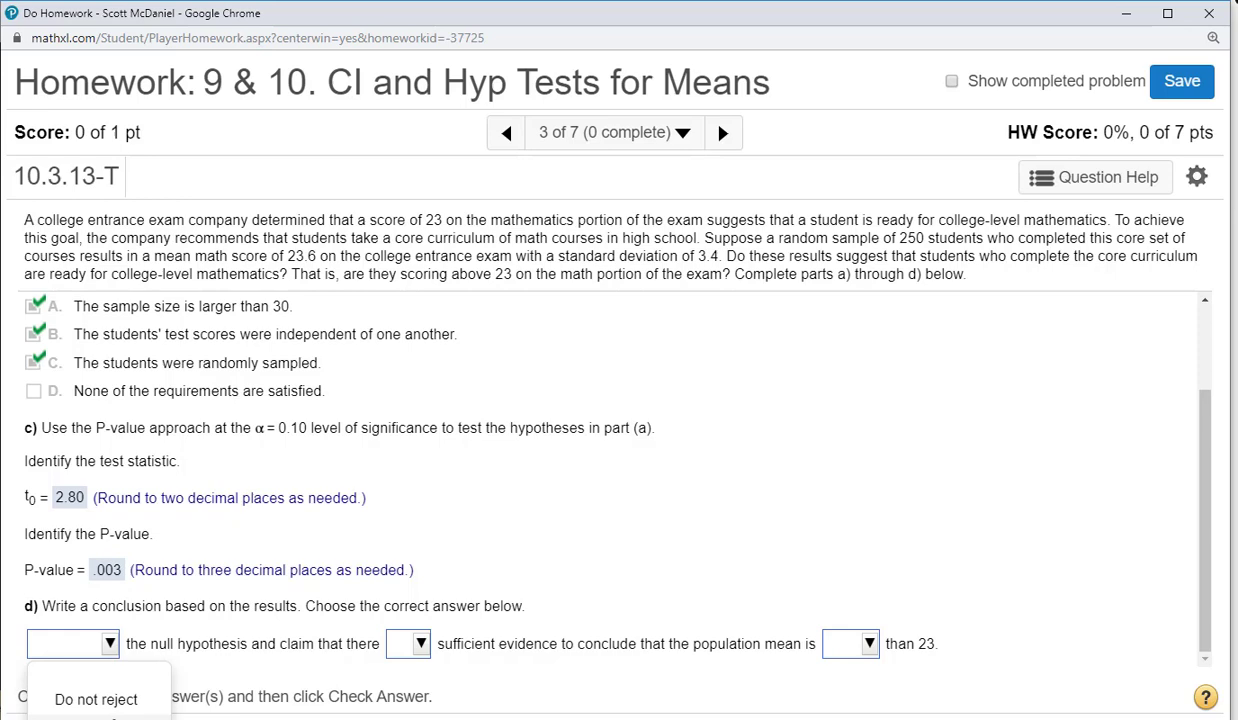
{"action": "left_click", "coordinate": [158, 655]}
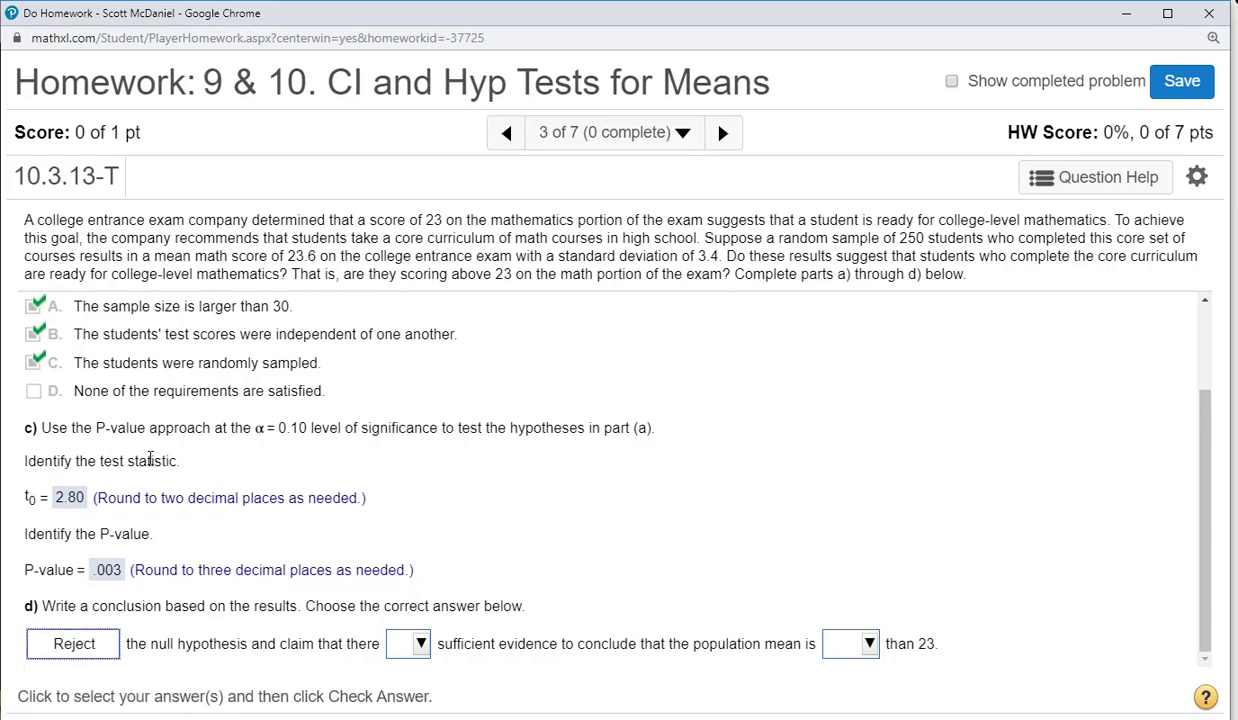
{"action": "scroll", "coordinate": [190, 510], "scroll_direction": "up", "scroll_amount": 1}
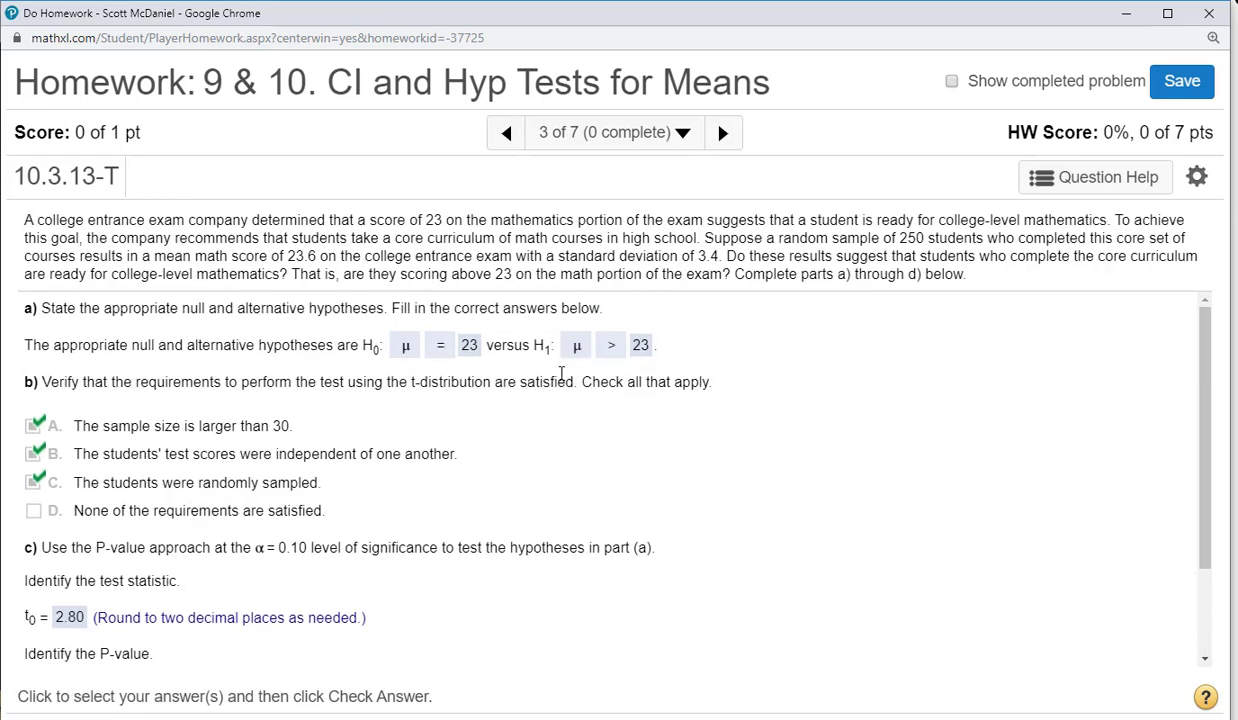
{"action": "scroll", "coordinate": [160, 514], "scroll_direction": "down", "scroll_amount": 1}
{"action": "scroll", "coordinate": [421, 504], "scroll_direction": "up", "scroll_amount": 1}
{"action": "scroll", "coordinate": [411, 461], "scroll_direction": "down", "scroll_amount": 1}
{"action": "scroll", "coordinate": [362, 472], "scroll_direction": "up", "scroll_amount": 1}
{"action": "scroll", "coordinate": [414, 645], "scroll_direction": "down", "scroll_amount": 1}
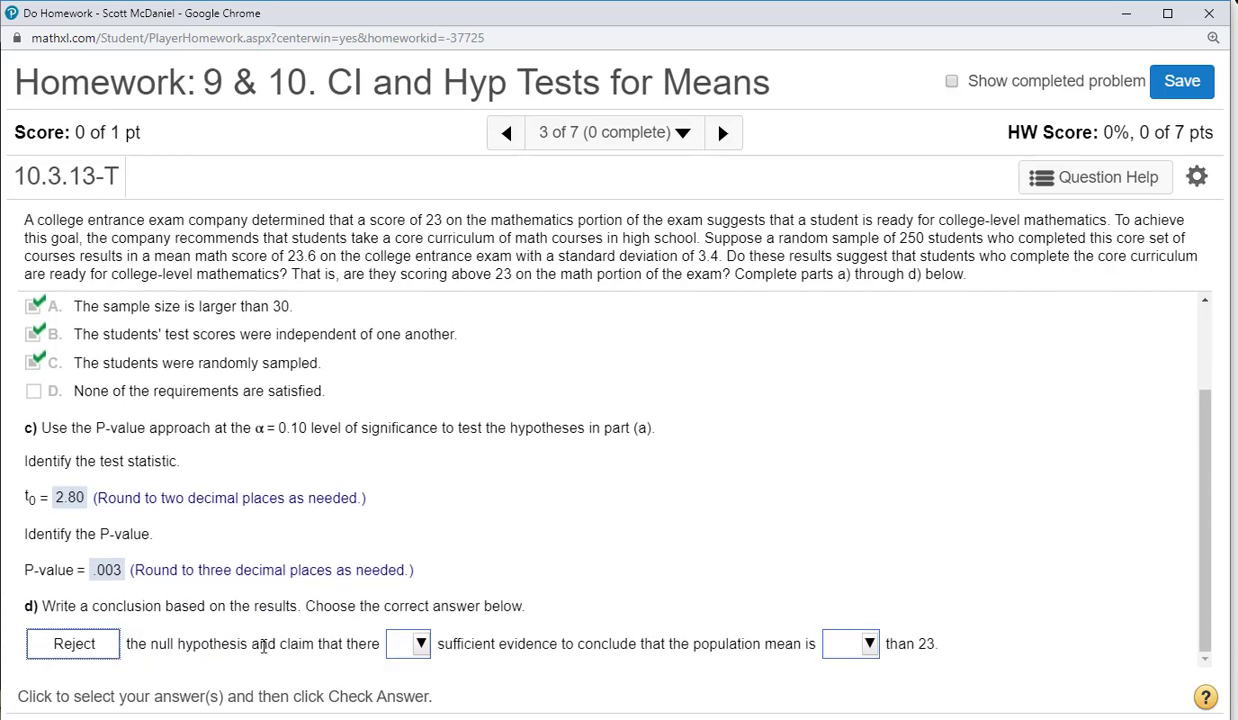
Complete the conclusion with 'is' sufficient evidence and 'greater' than 23, then check.
{"action": "left_click", "coordinate": [417, 645]}
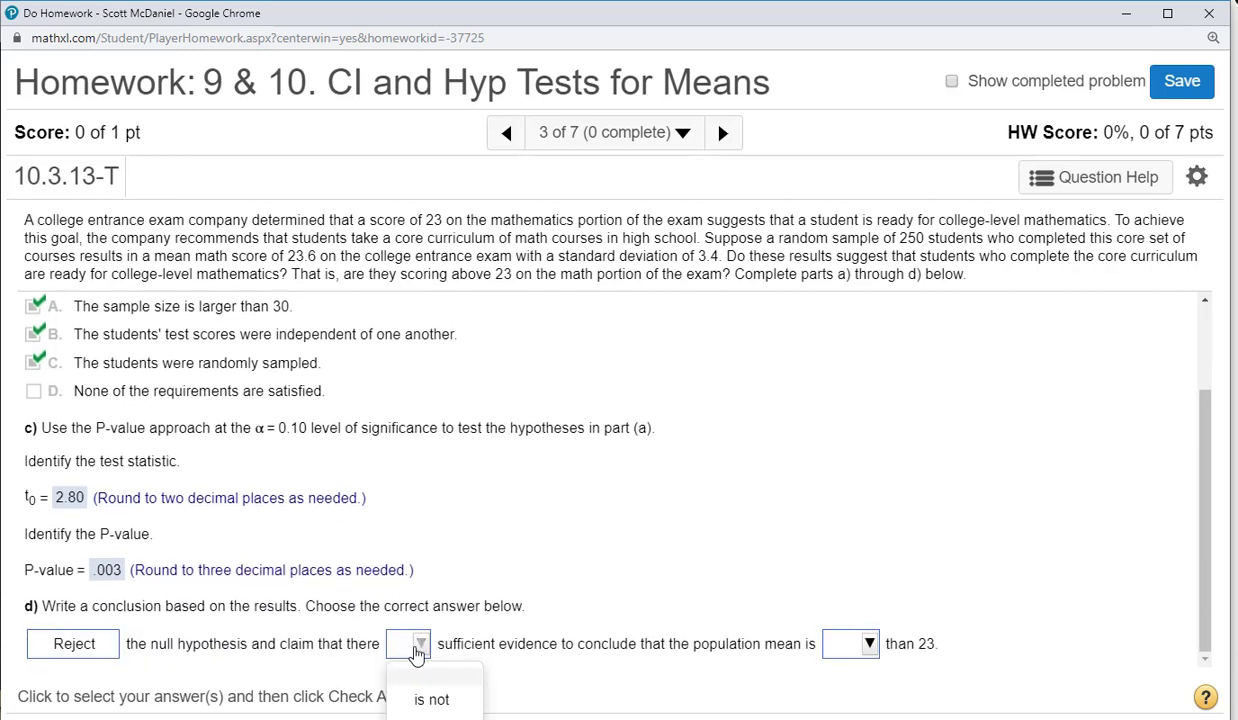
{"action": "left_click", "coordinate": [425, 679]}
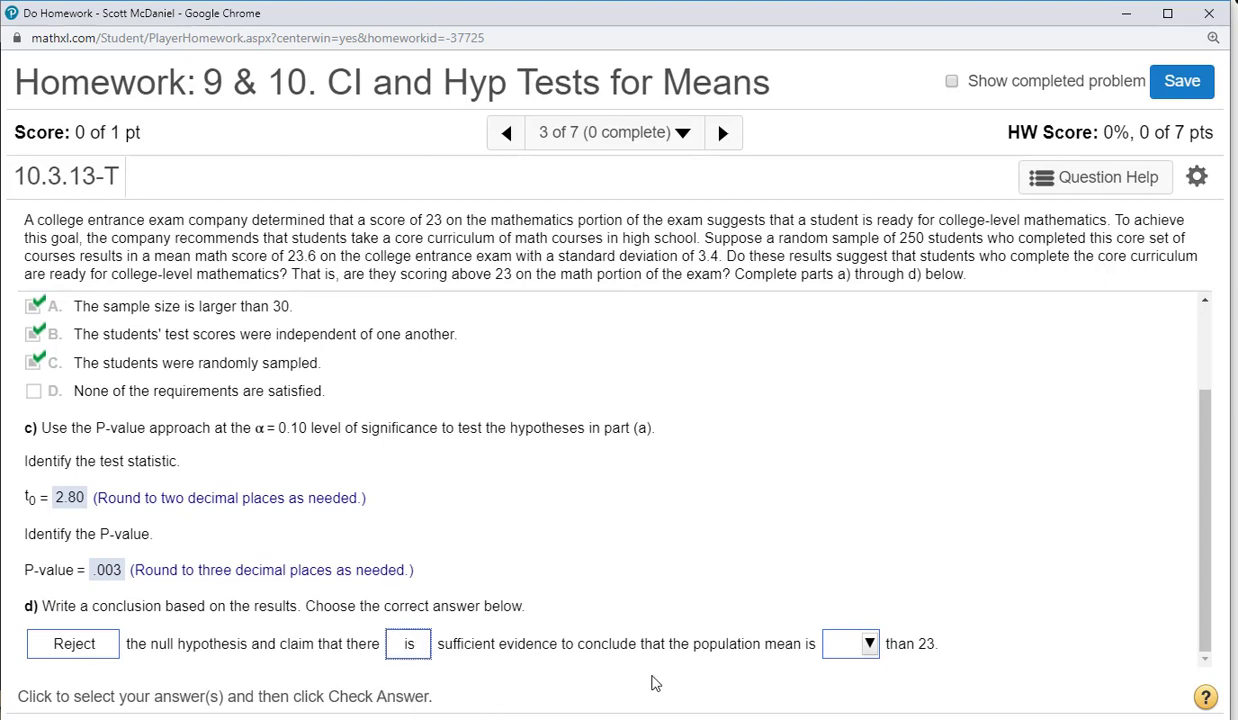
{"action": "left_click", "coordinate": [869, 644]}
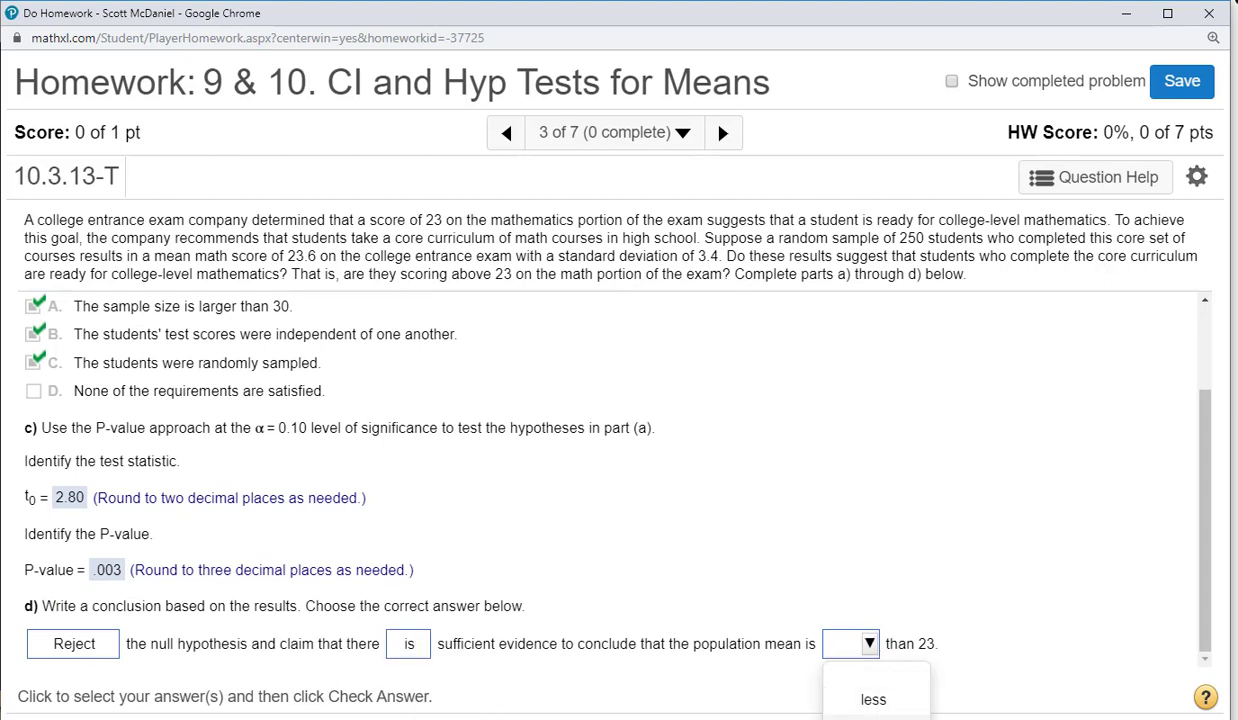
{"action": "left_click", "coordinate": [848, 677]}
{"action": "left_click", "coordinate": [980, 587]}
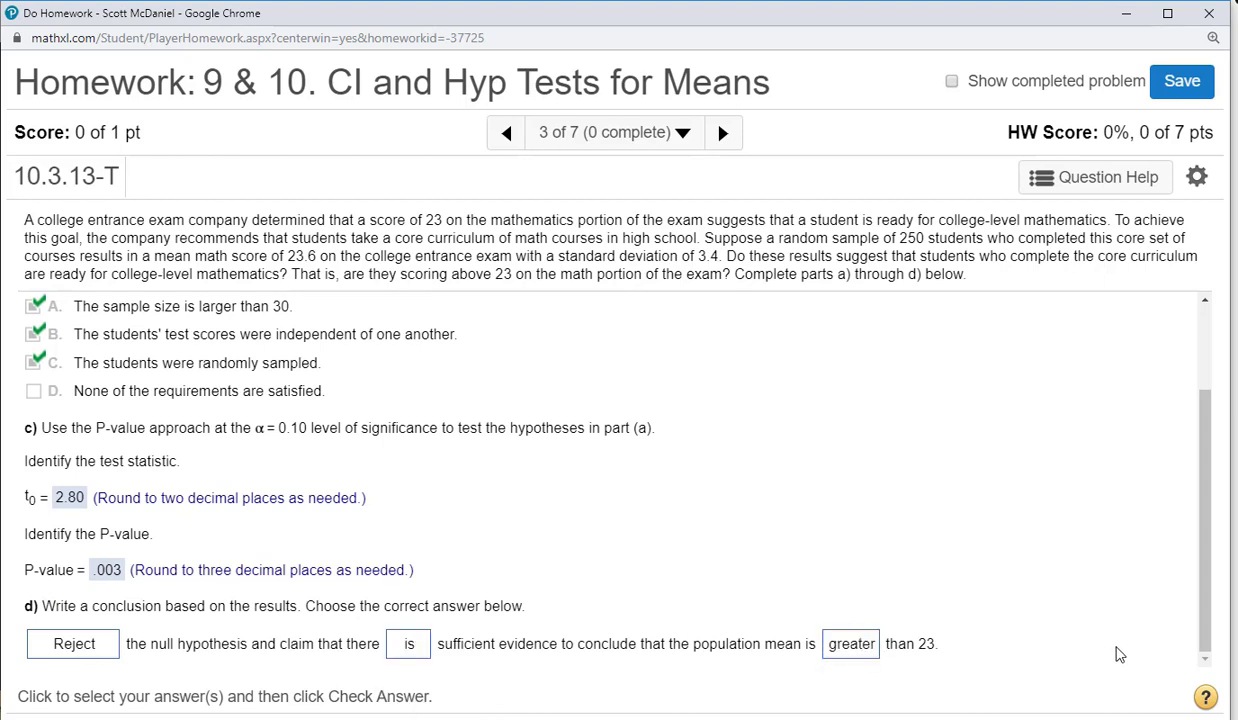
{"action": "left_click", "coordinate": [1025, 705]}
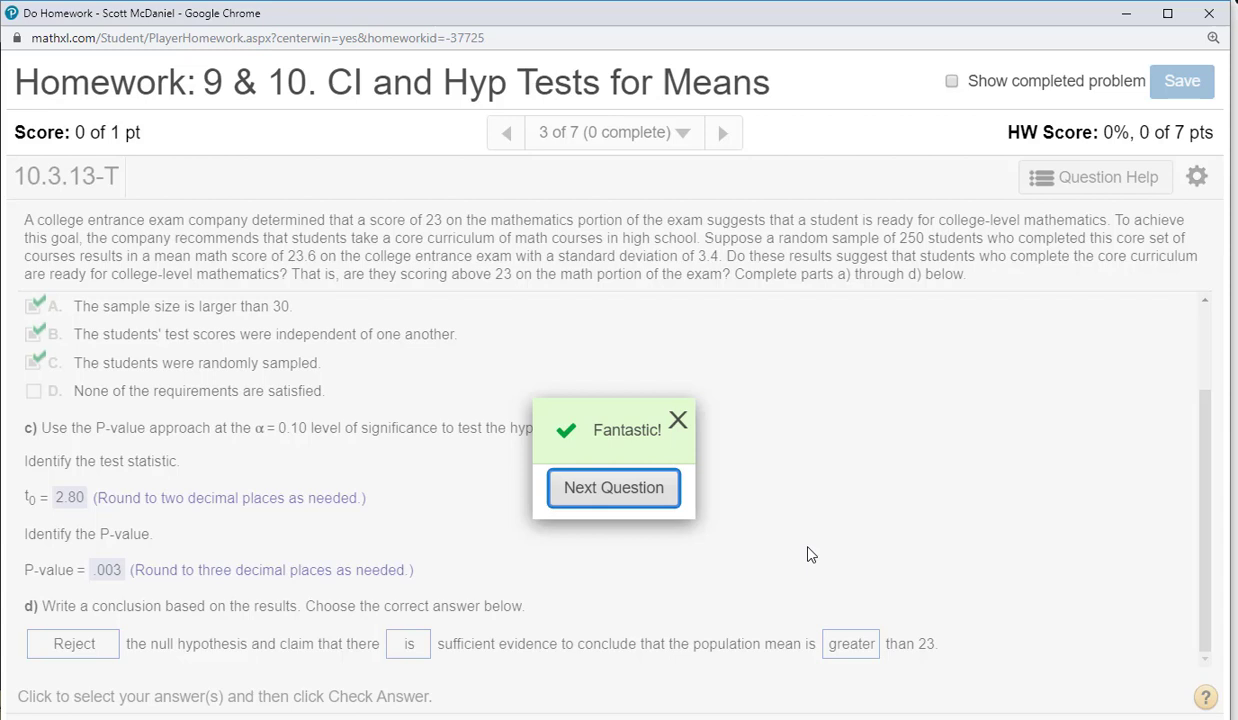
Open the calculator's TInterval input screen from the tests list.
{"action": "key", "text": "alt+Tab"}
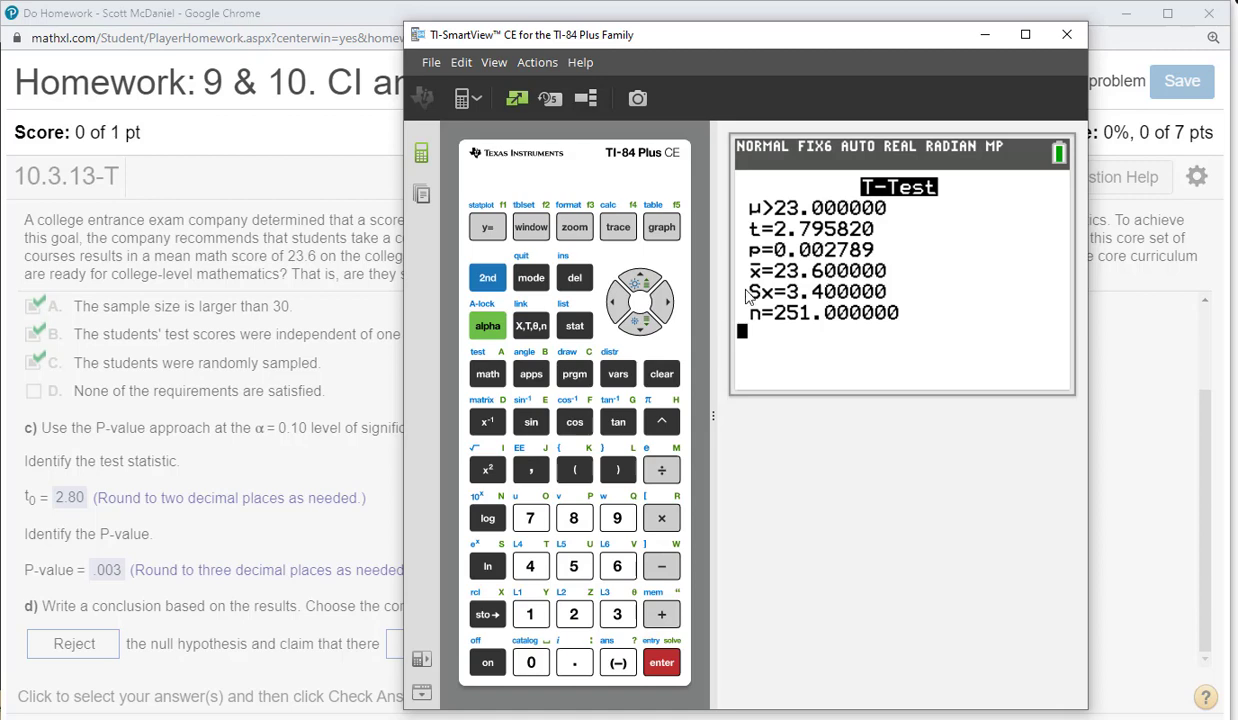
{"action": "left_click", "coordinate": [572, 332]}
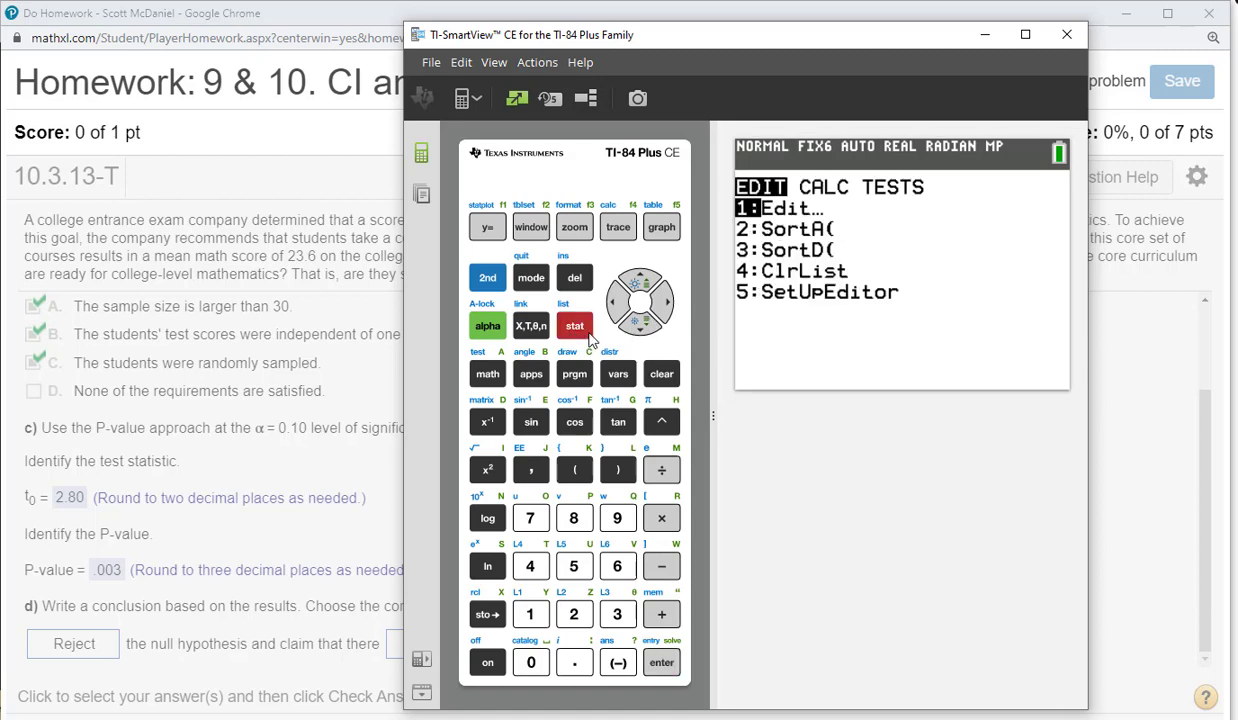
{"action": "left_click", "coordinate": [615, 311]}
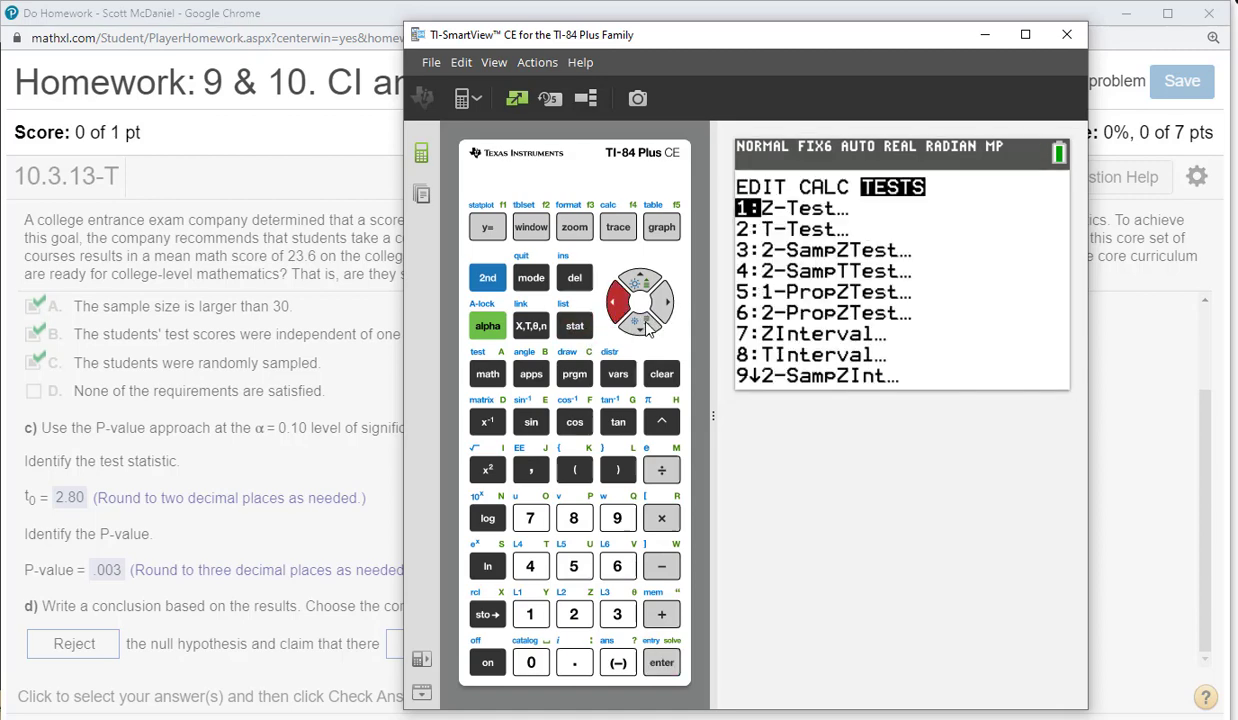
{"action": "left_click", "coordinate": [643, 326]}
{"action": "left_click", "coordinate": [643, 326]}
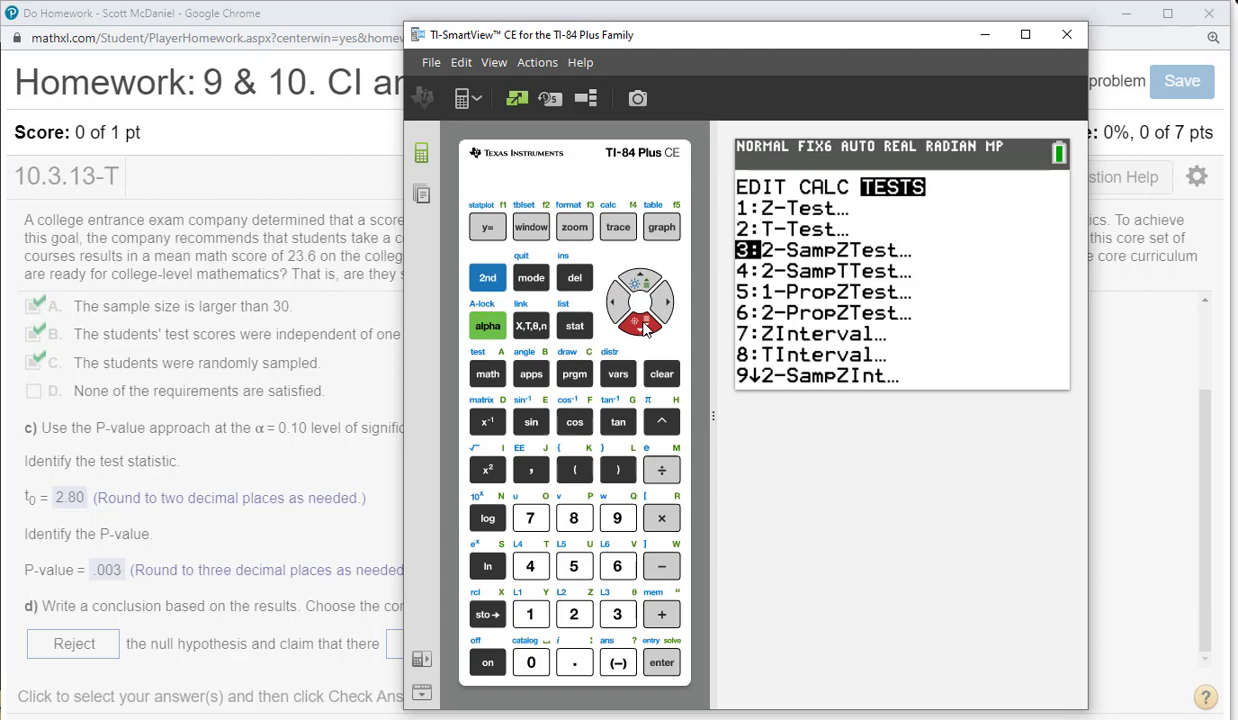
{"action": "left_click", "coordinate": [643, 326]}
{"action": "left_click", "coordinate": [643, 326]}
{"action": "left_click", "coordinate": [643, 326]}
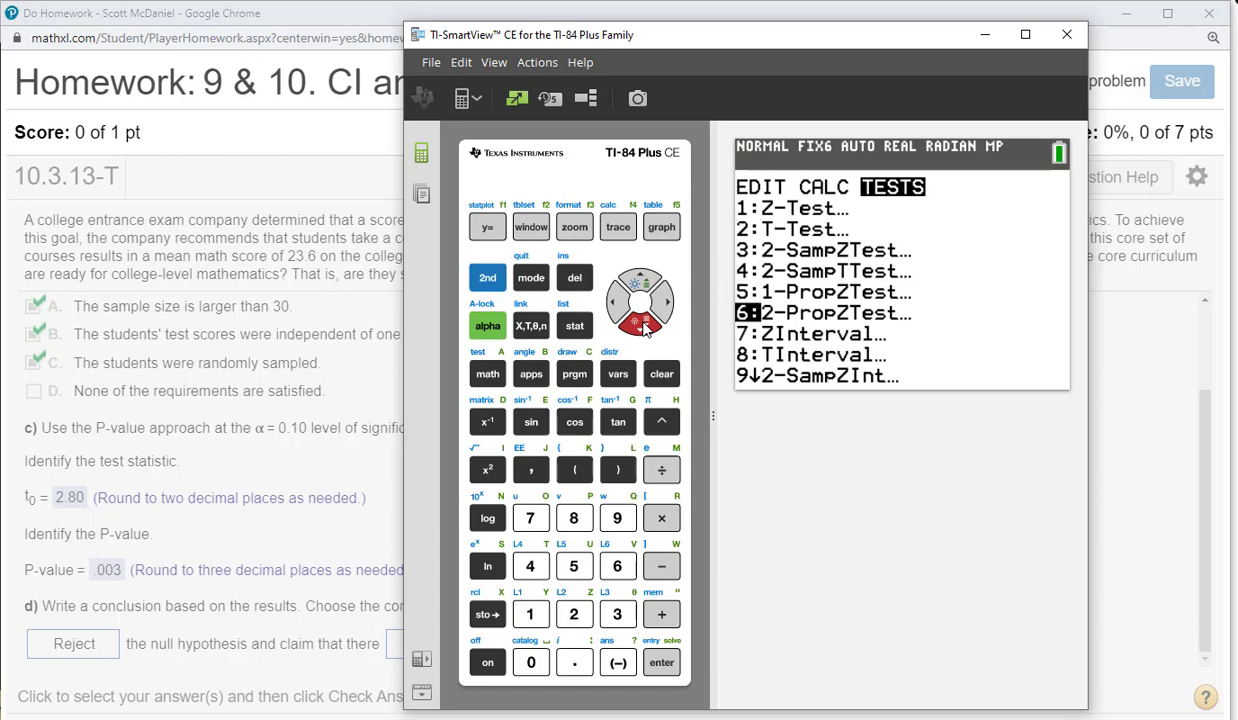
{"action": "left_click", "coordinate": [643, 326]}
{"action": "left_click", "coordinate": [643, 326]}
{"action": "left_click", "coordinate": [660, 661]}
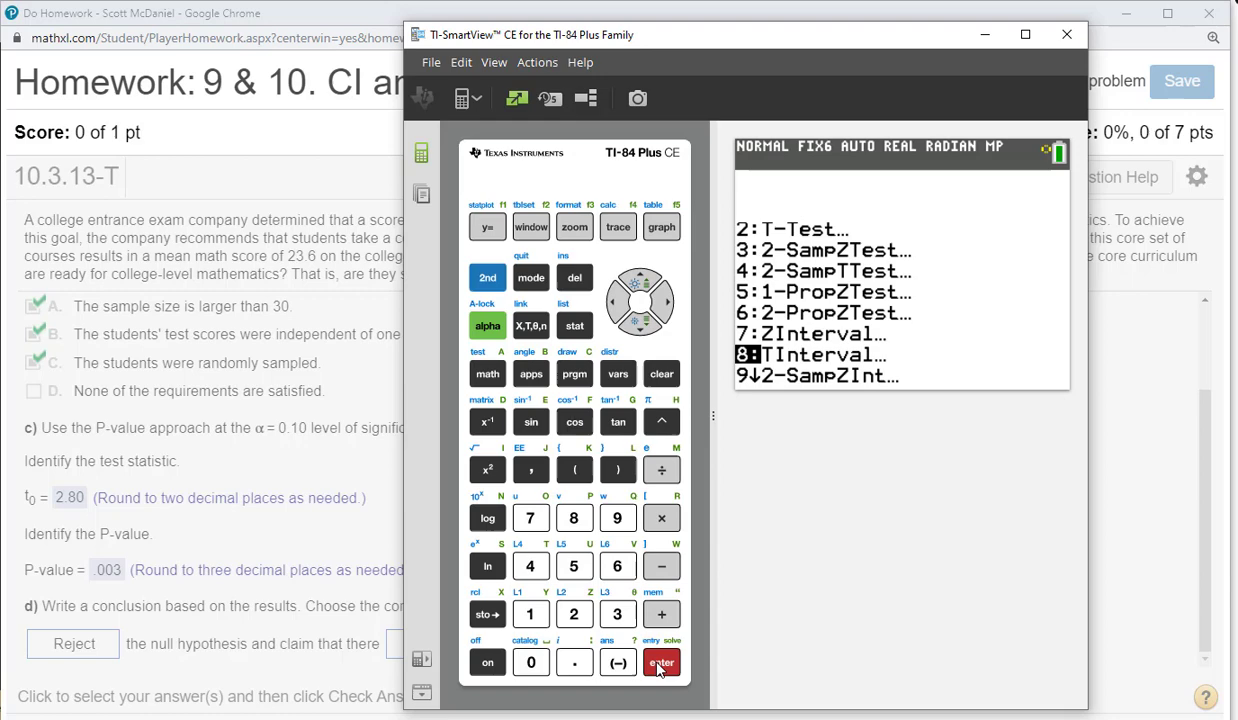
{"action": "left_click", "coordinate": [643, 326]}
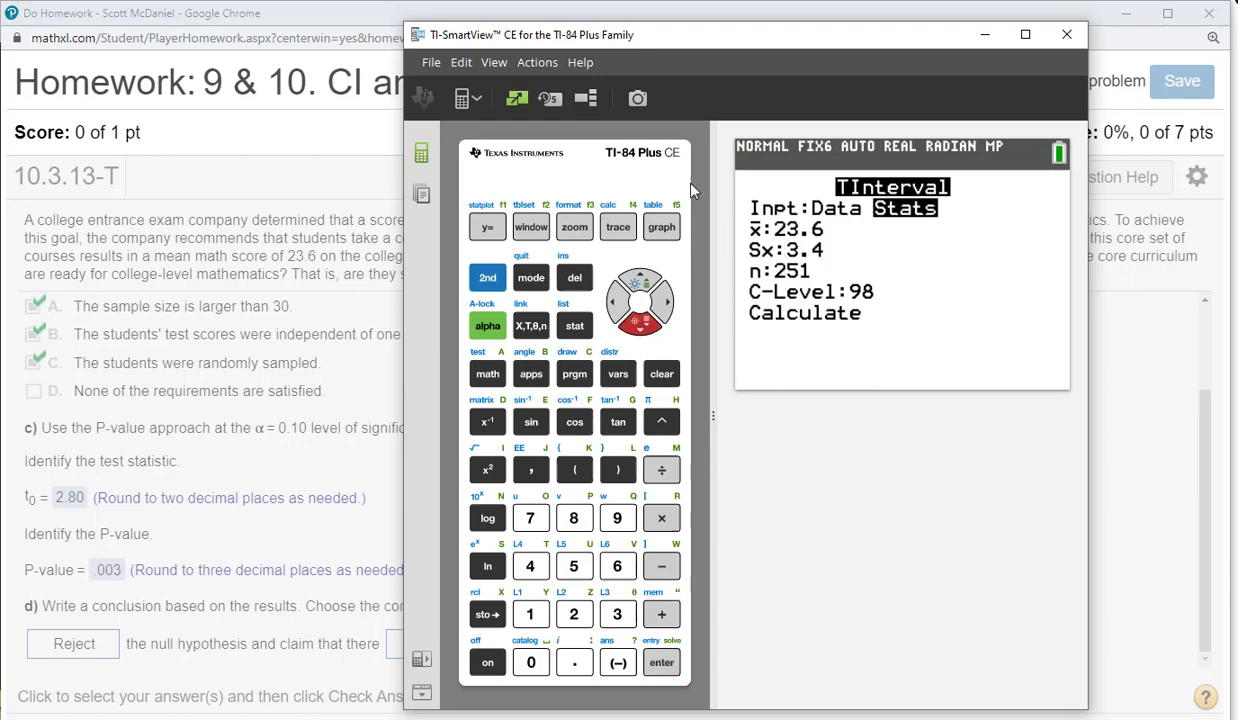
{"action": "left_click_drag", "start_coordinate": [724, 52], "coordinate": [675, 58]}
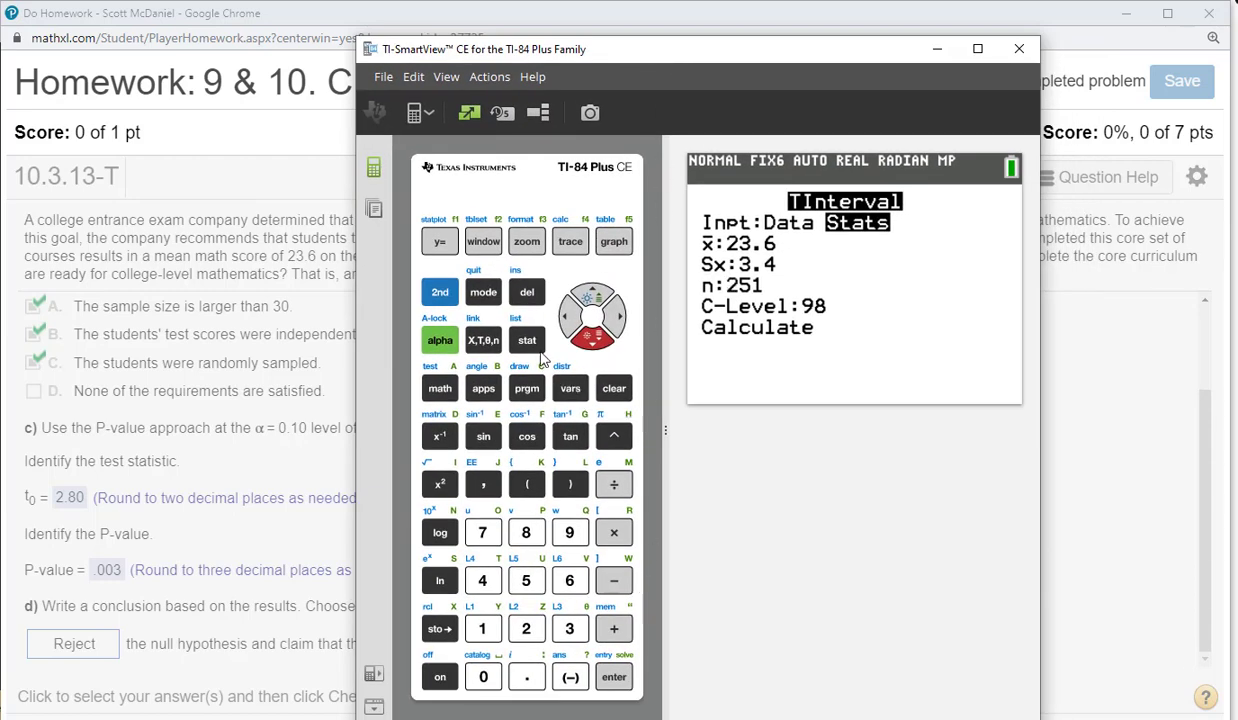
Set the sample size n to 250 and the confidence level to 90.
{"action": "left_click", "coordinate": [520, 622]}
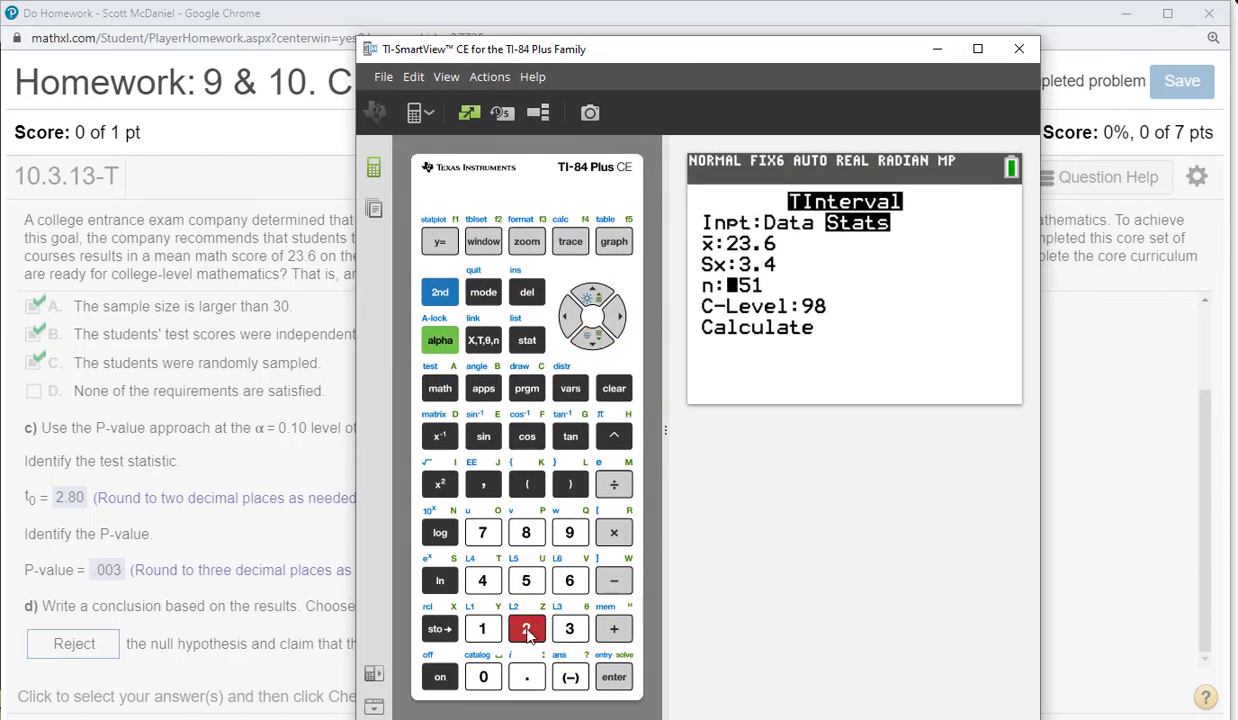
{"action": "left_click", "coordinate": [533, 586]}
{"action": "left_click", "coordinate": [483, 675]}
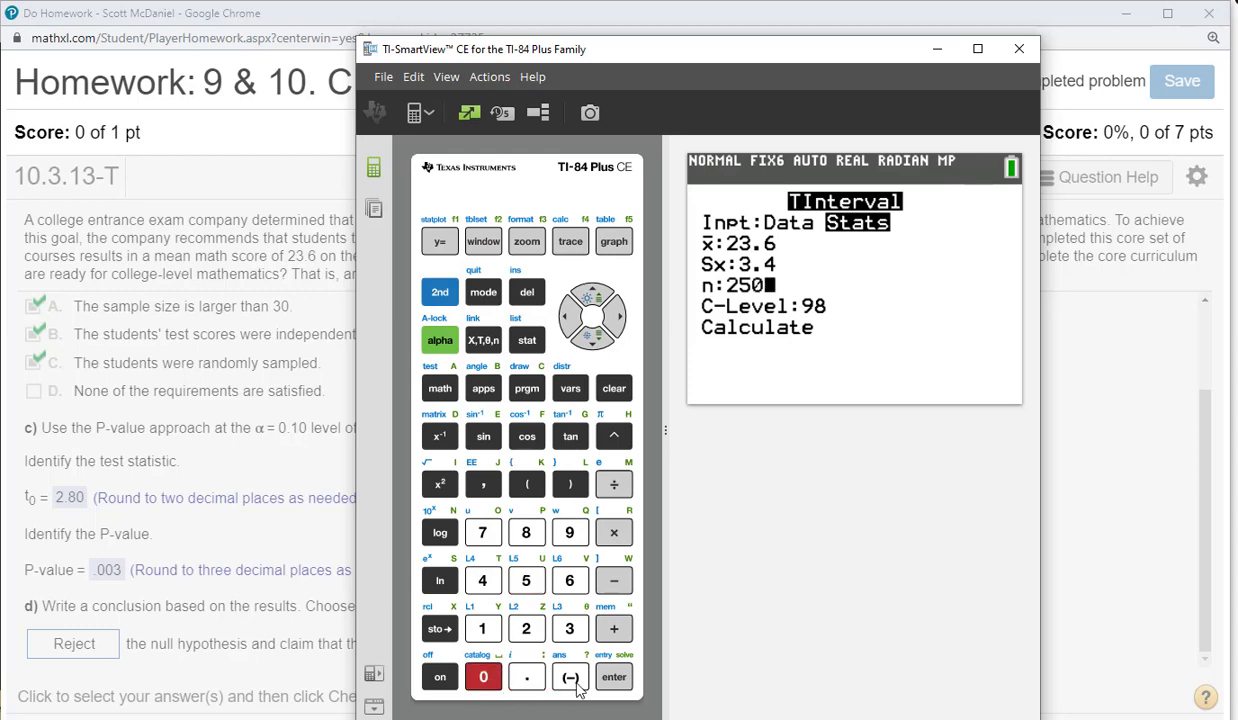
{"action": "left_click", "coordinate": [614, 678]}
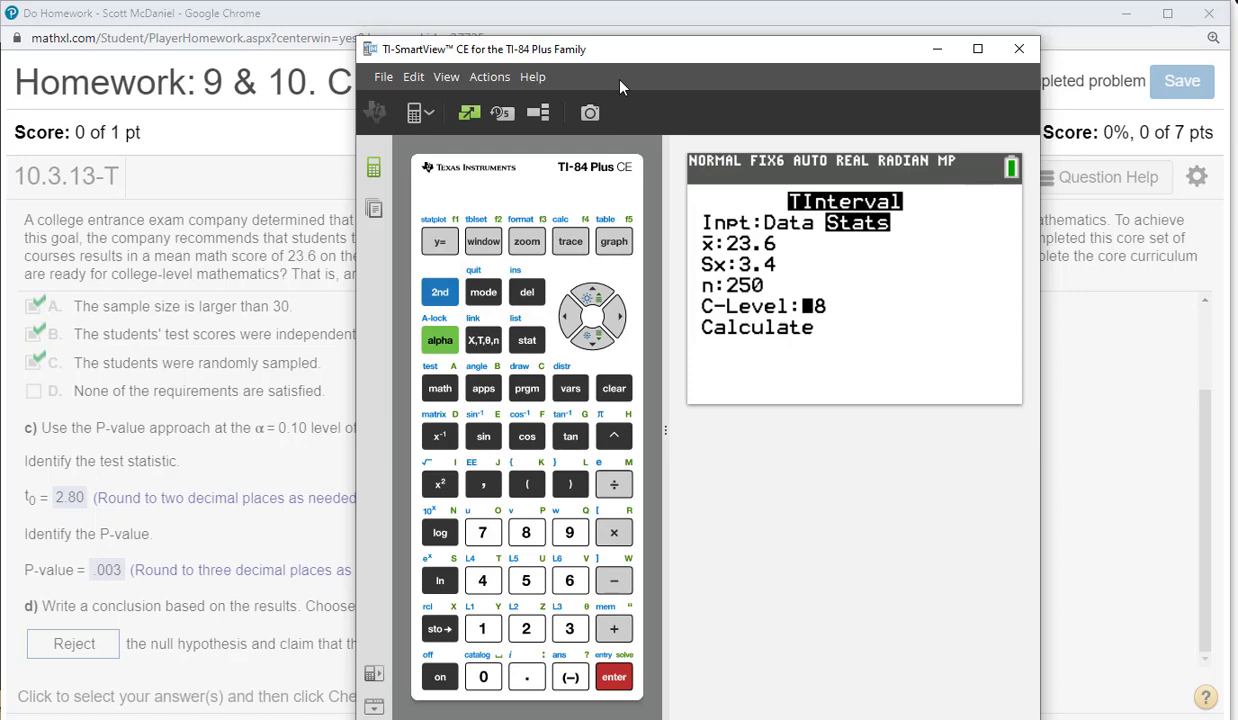
{"action": "mouse_move", "coordinate": [624, 50]}
{"action": "left_mouse_down"}
{"action": "mouse_move", "coordinate": [752, 620]}
{"action": "mouse_move", "coordinate": [632, 35]}
{"action": "left_mouse_up"}
{"action": "left_click", "coordinate": [576, 510]}
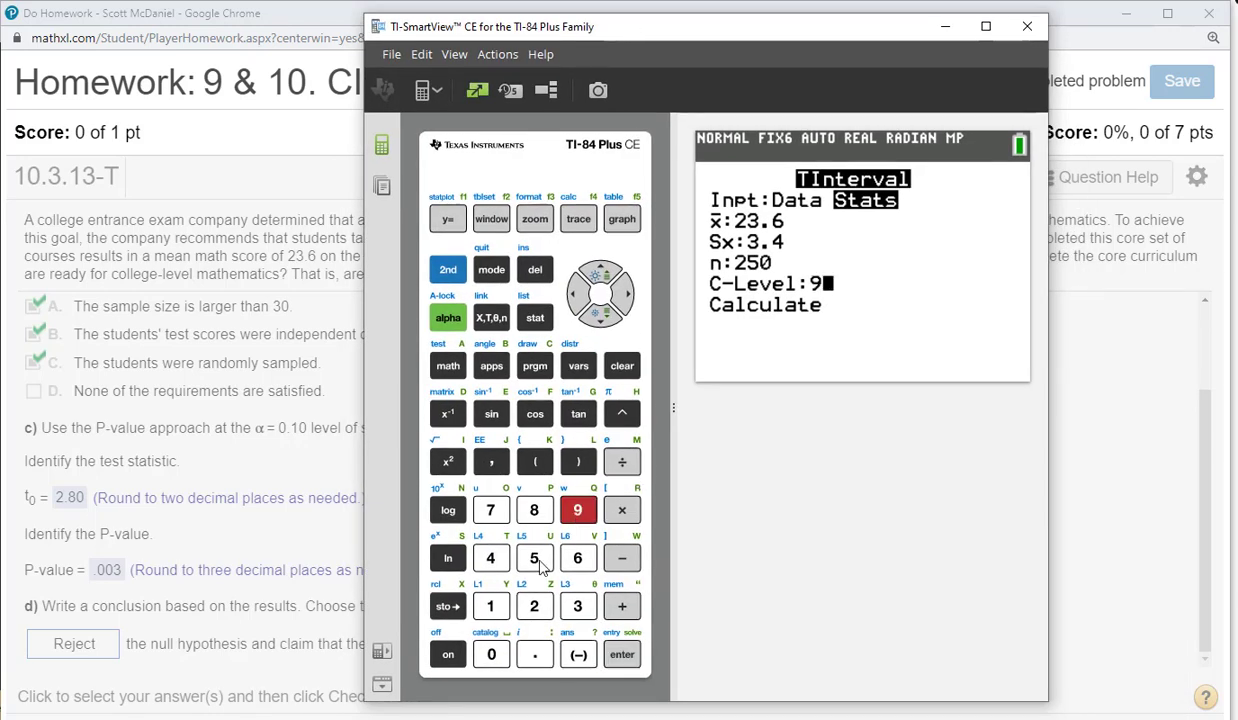
{"action": "left_click", "coordinate": [536, 562]}
{"action": "left_click", "coordinate": [577, 293]}
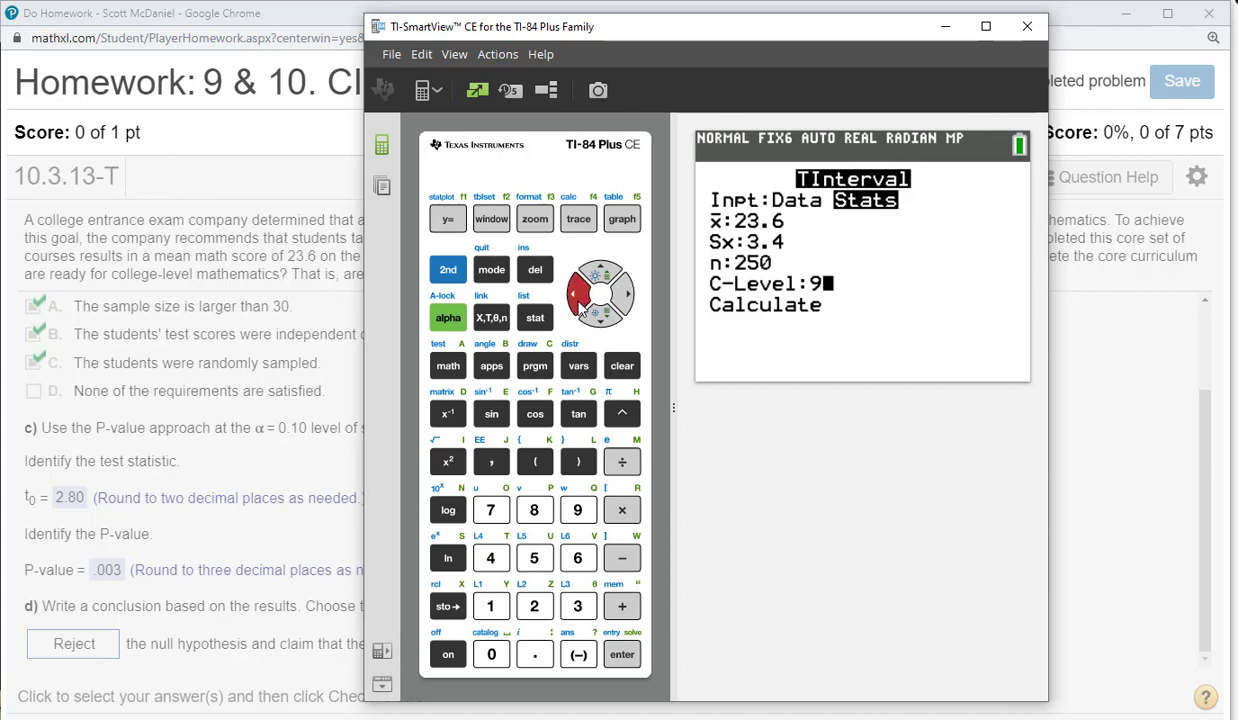
{"action": "left_click", "coordinate": [491, 654]}
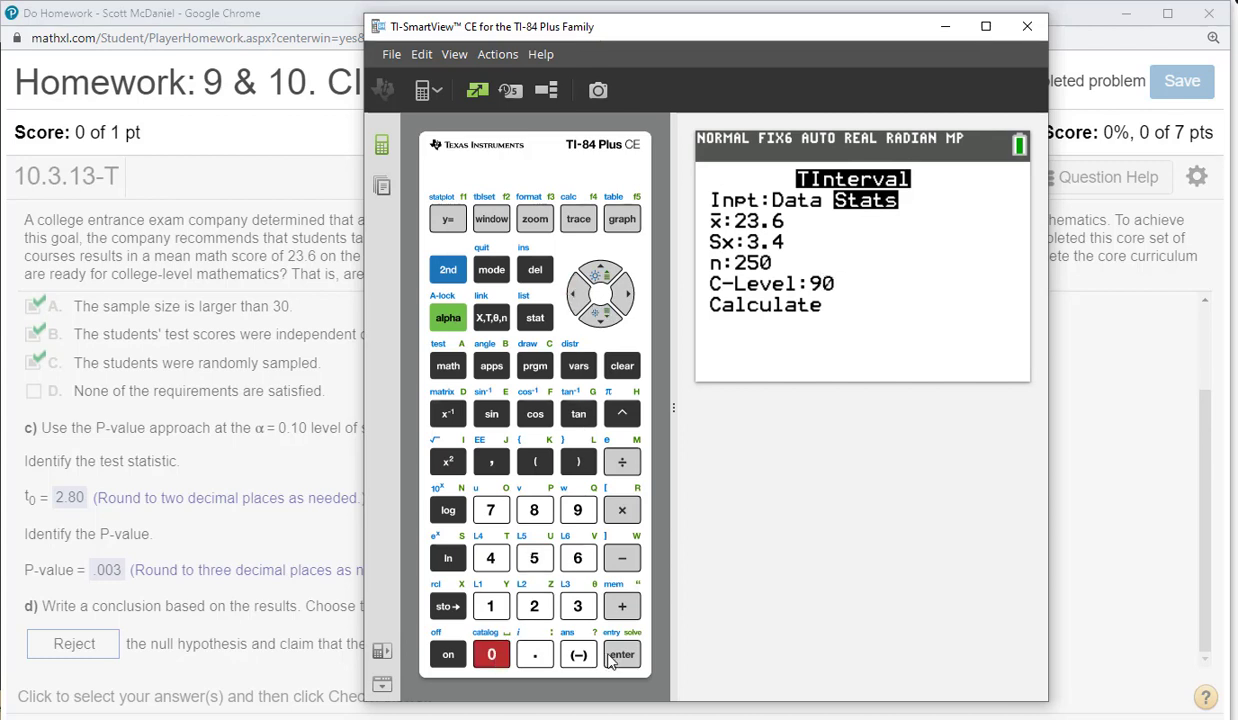
{"action": "left_click", "coordinate": [622, 654]}
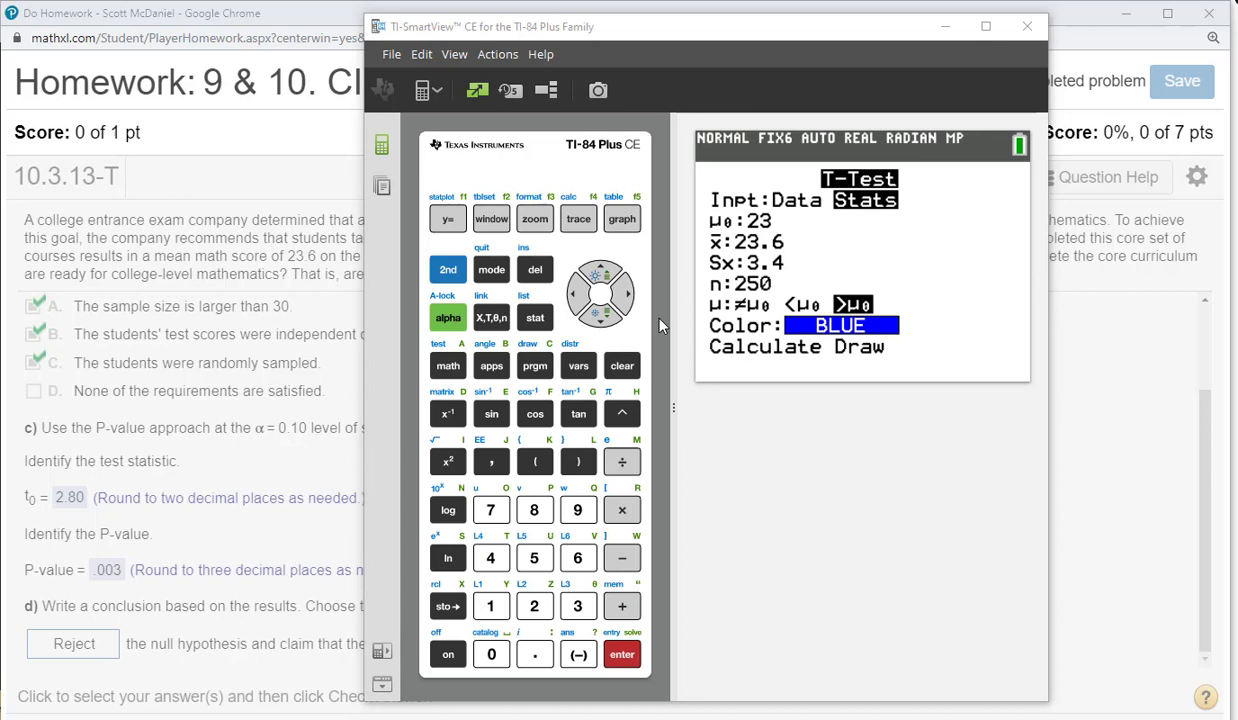
Calculate the T-Test with n 250, giving t = 2.790245 and p = 0.002837.
{"action": "left_click", "coordinate": [600, 326]}
{"action": "left_click", "coordinate": [600, 322]}
{"action": "left_click", "coordinate": [600, 322]}
{"action": "left_click", "coordinate": [600, 322]}
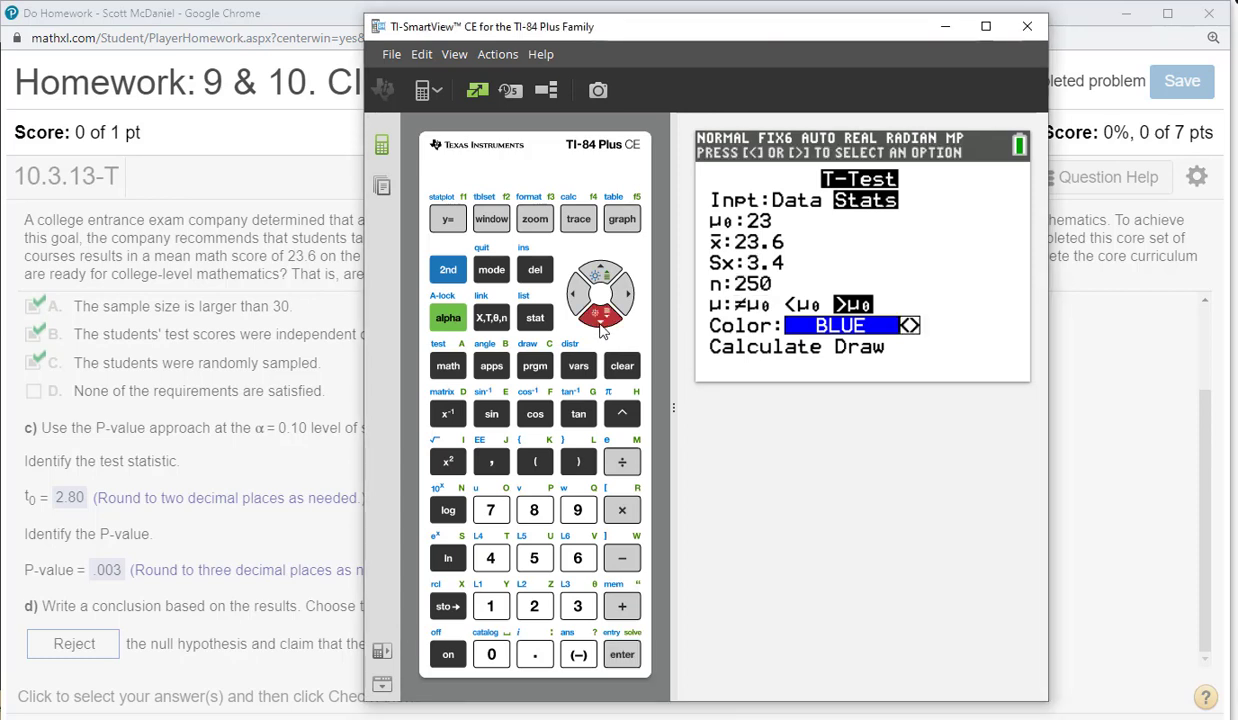
{"action": "left_click", "coordinate": [600, 322]}
{"action": "left_click", "coordinate": [620, 653]}
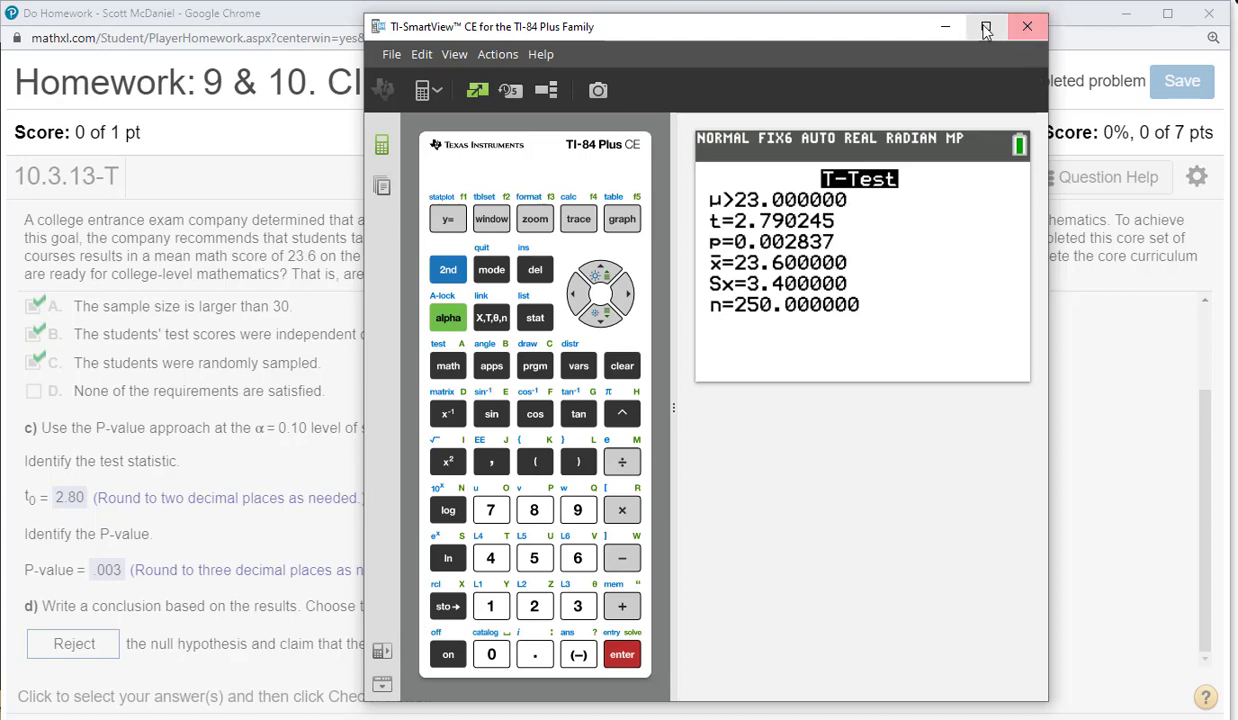
Launch StatCrunch from the question's help options.
{"action": "left_click", "coordinate": [945, 26]}
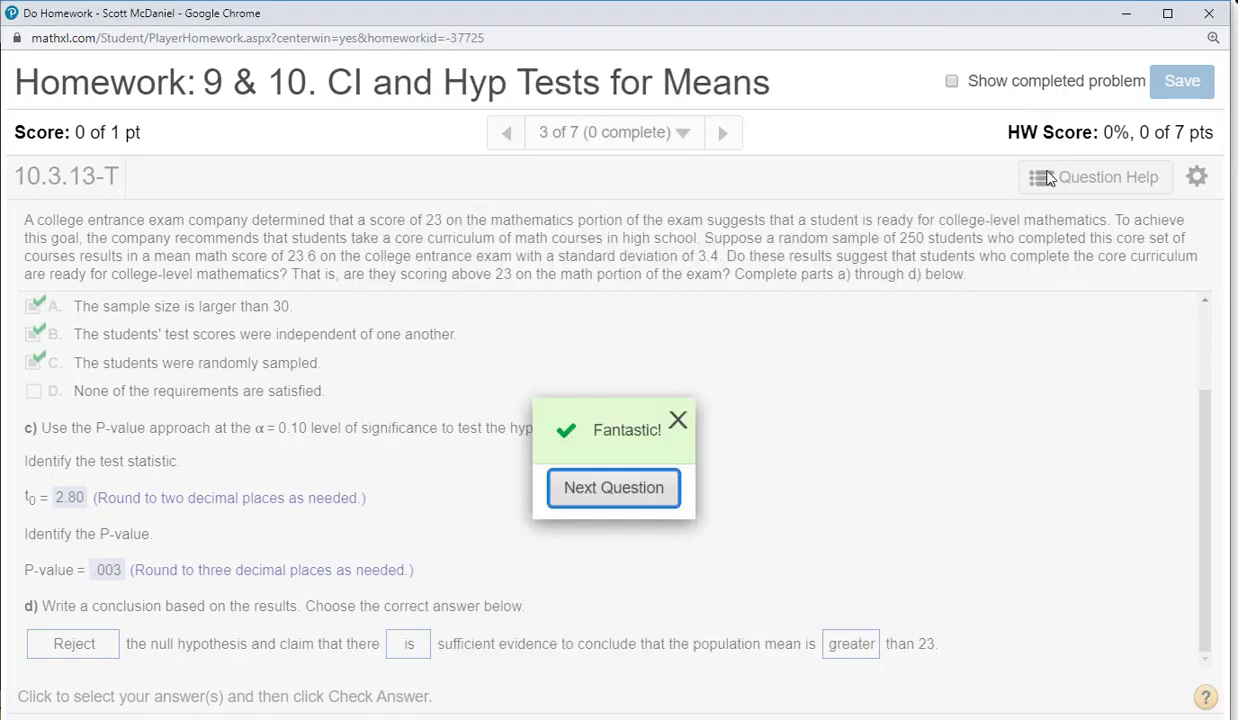
{"action": "left_click", "coordinate": [678, 422]}
{"action": "left_click", "coordinate": [1090, 190]}
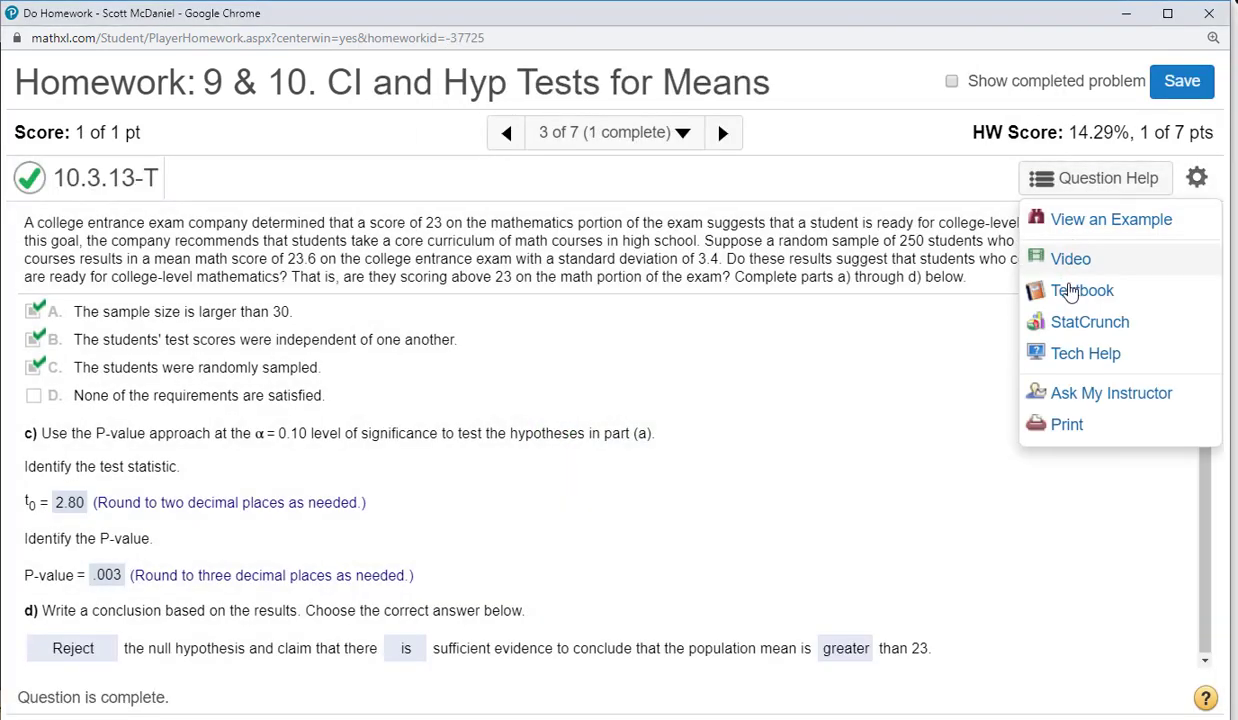
{"action": "left_click", "coordinate": [1067, 320]}
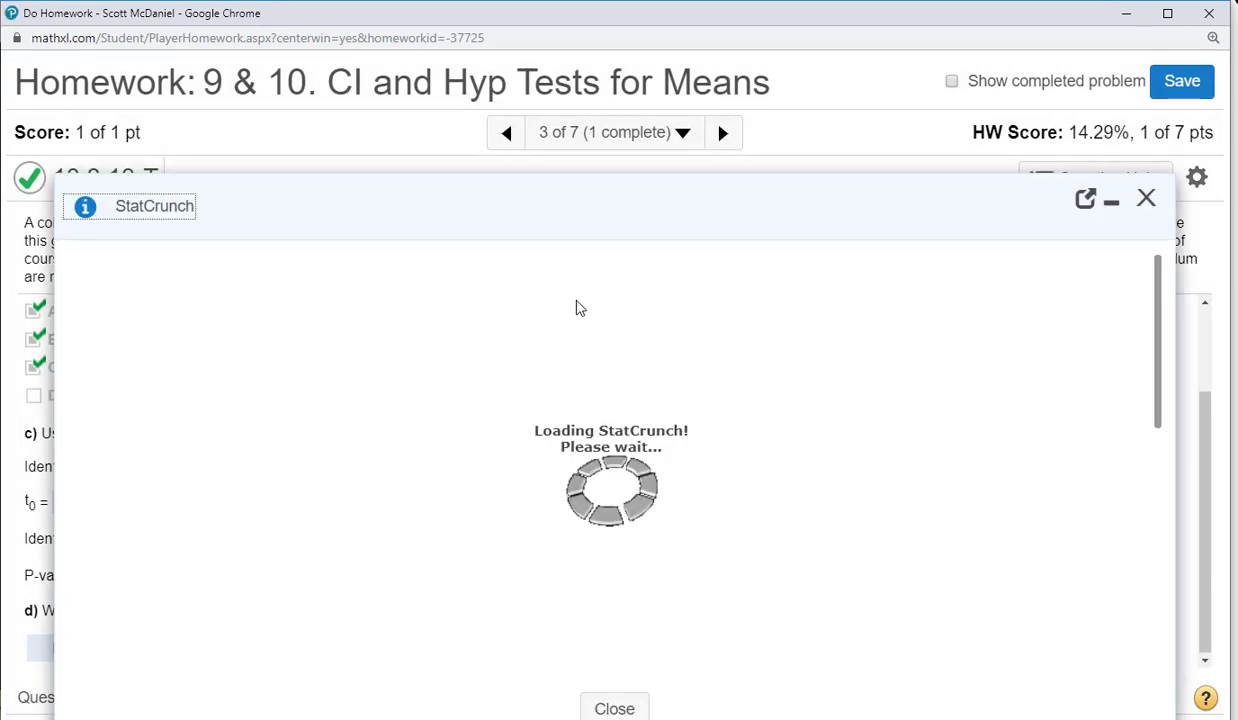
Run a one-sample T summary test of μ > 23, giving T-Stat 2.790245 and P-value 0.0028.
{"action": "left_click", "coordinate": [478, 307]}
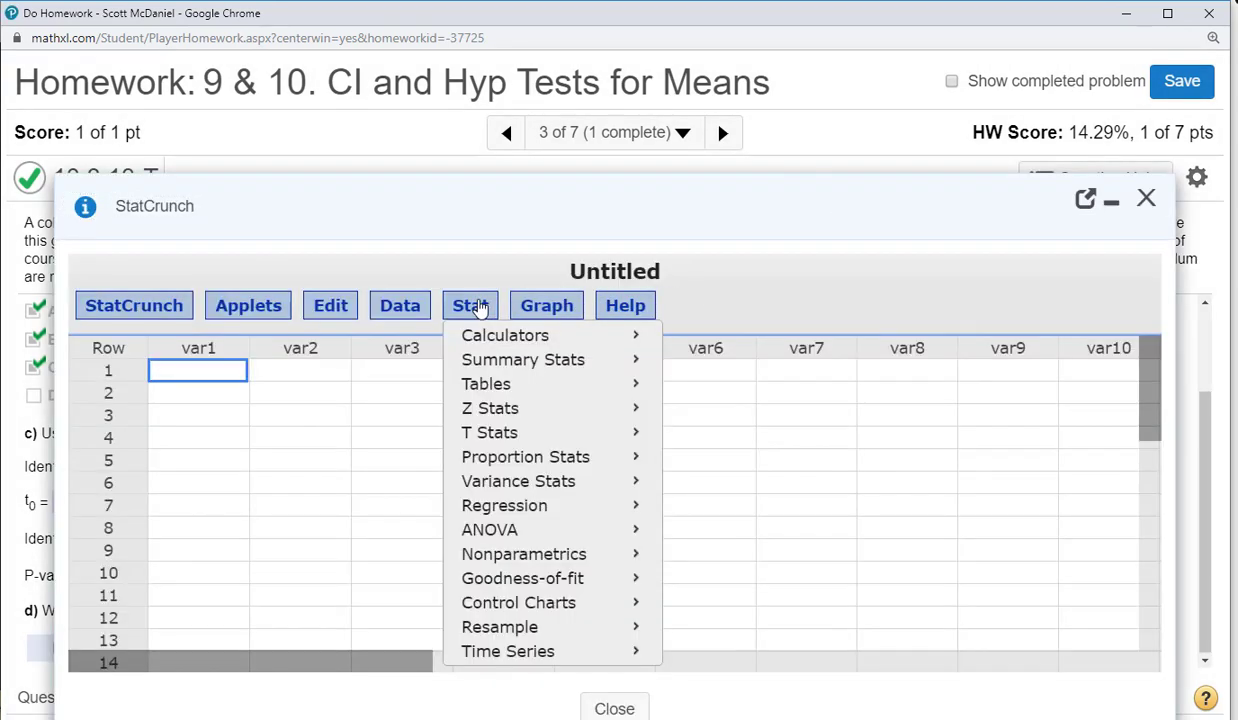
{"action": "mouse_move", "coordinate": [520, 362]}
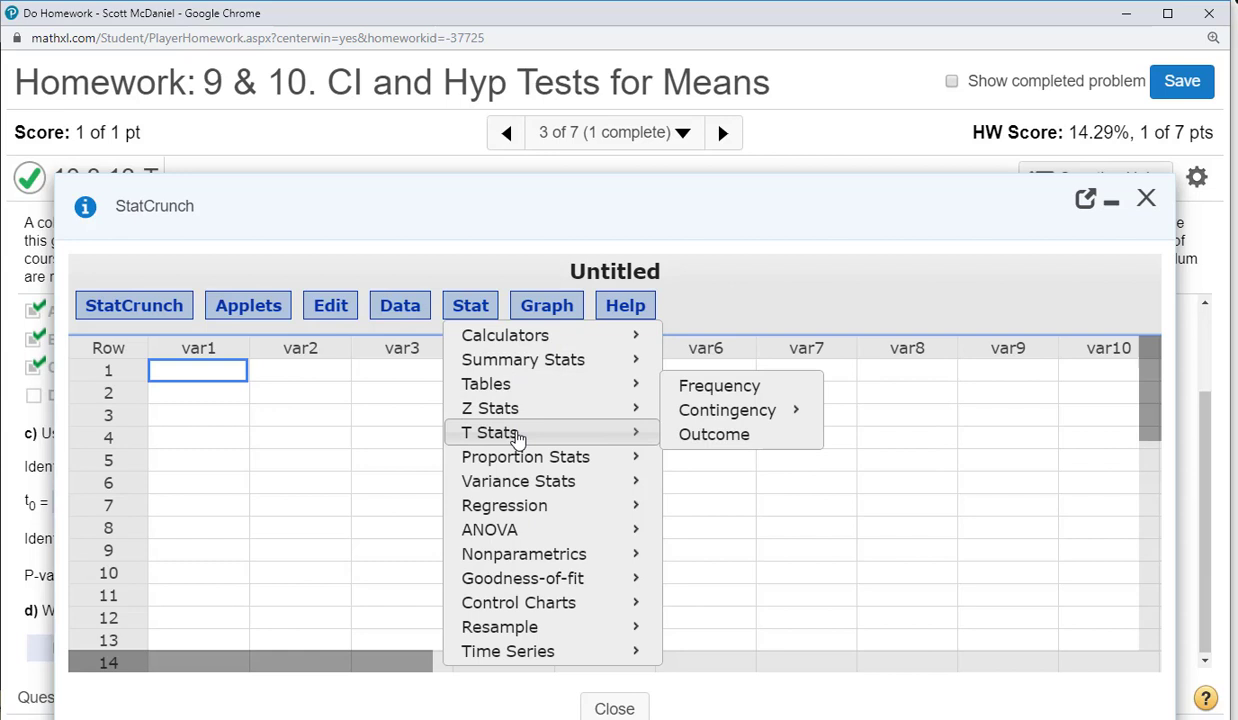
{"action": "mouse_move", "coordinate": [511, 435]}
{"action": "mouse_move", "coordinate": [713, 440]}
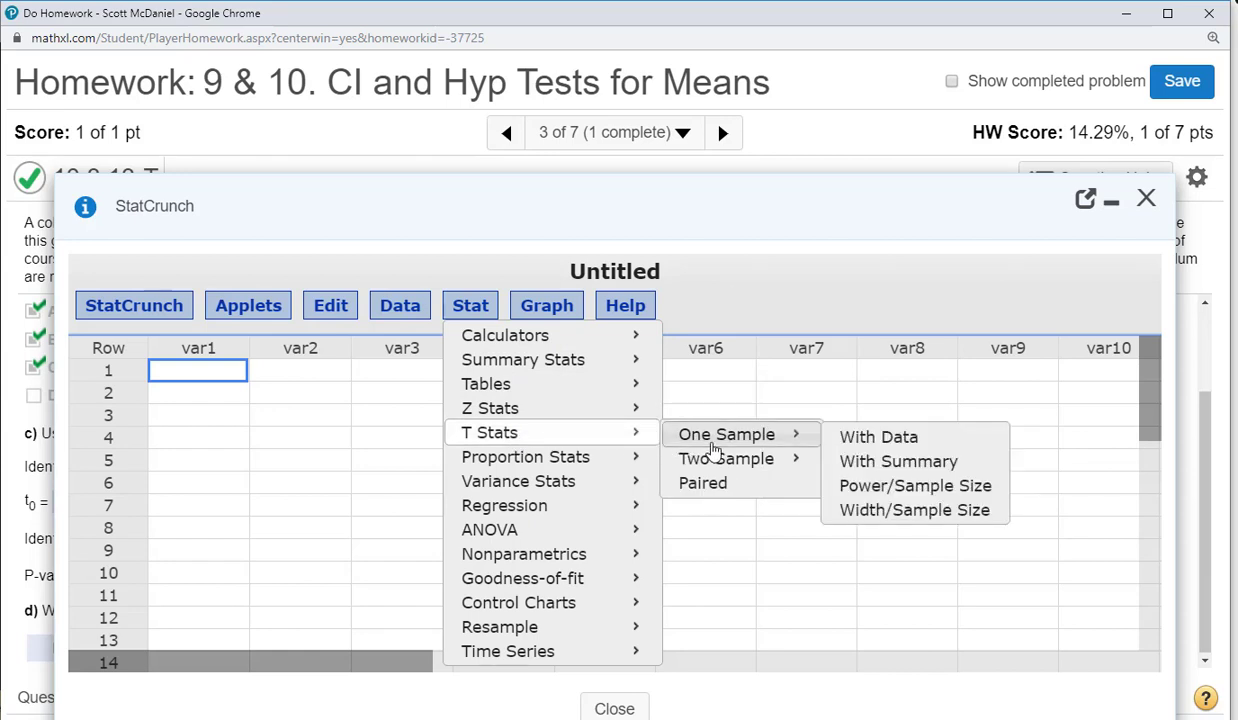
{"action": "left_click", "coordinate": [913, 463]}
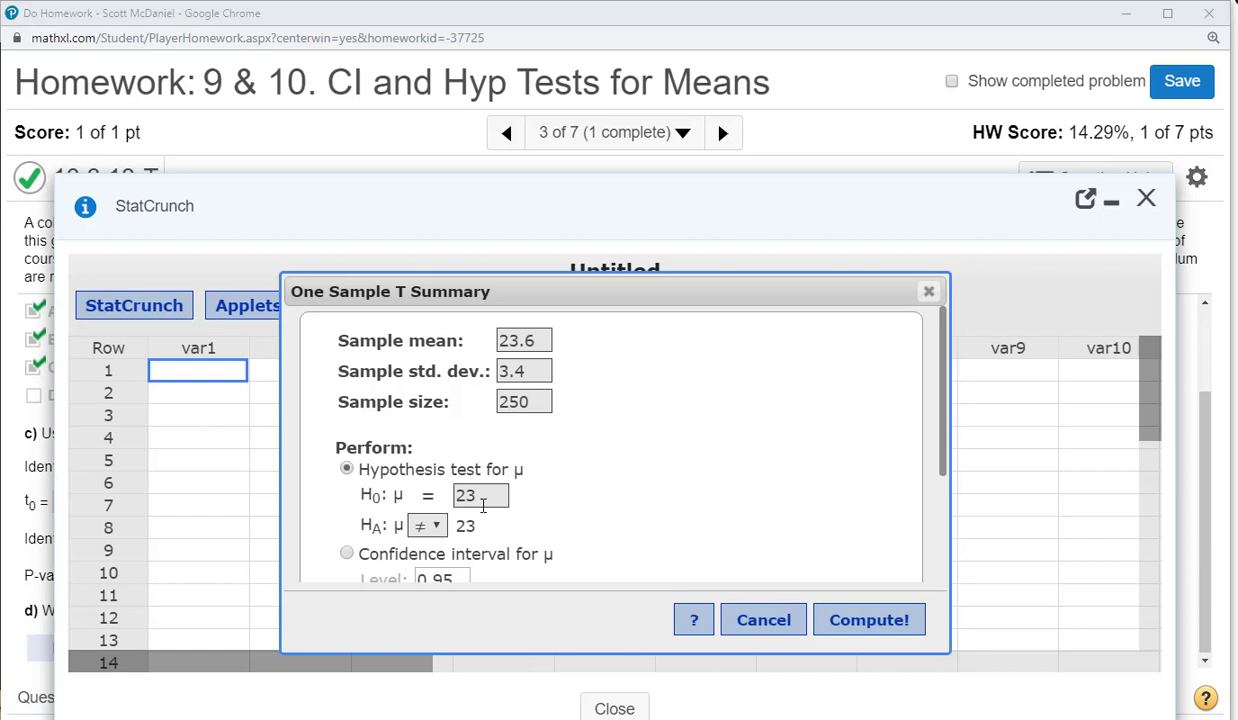
{"action": "scroll", "coordinate": [600, 480], "scroll_direction": "down", "scroll_amount": 3}
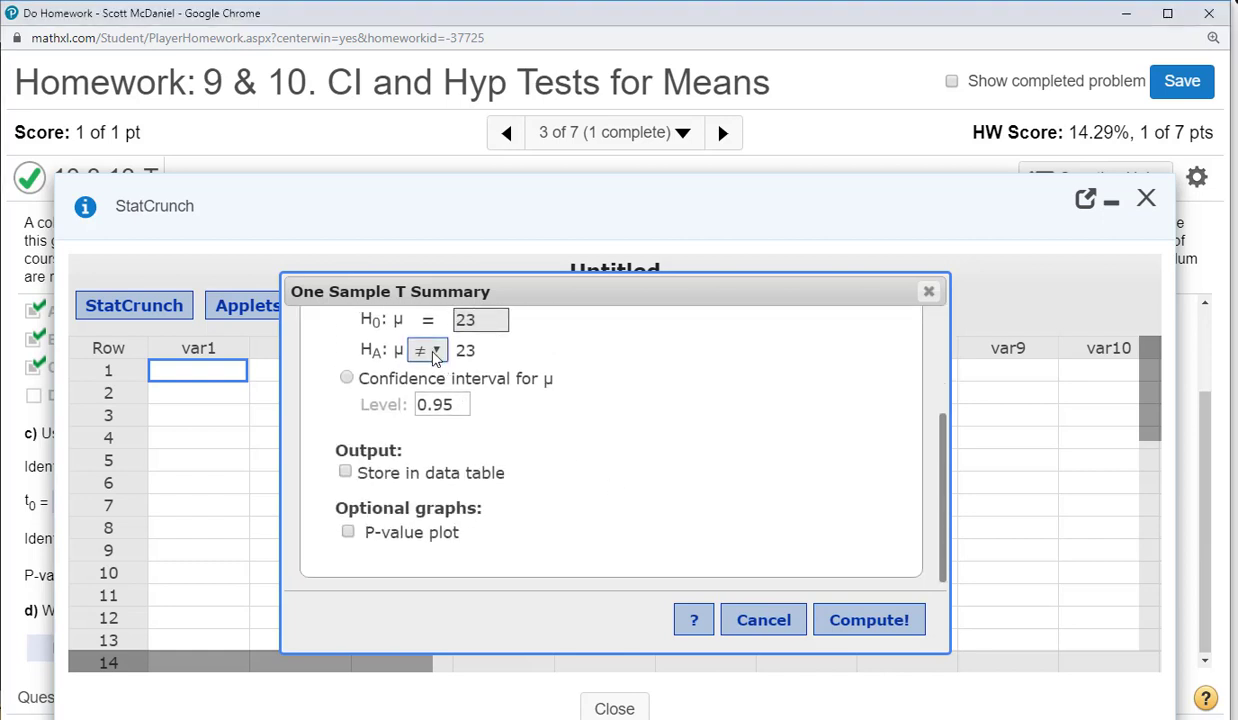
{"action": "left_click", "coordinate": [428, 350]}
{"action": "left_click", "coordinate": [421, 414]}
{"action": "left_click", "coordinate": [895, 618]}
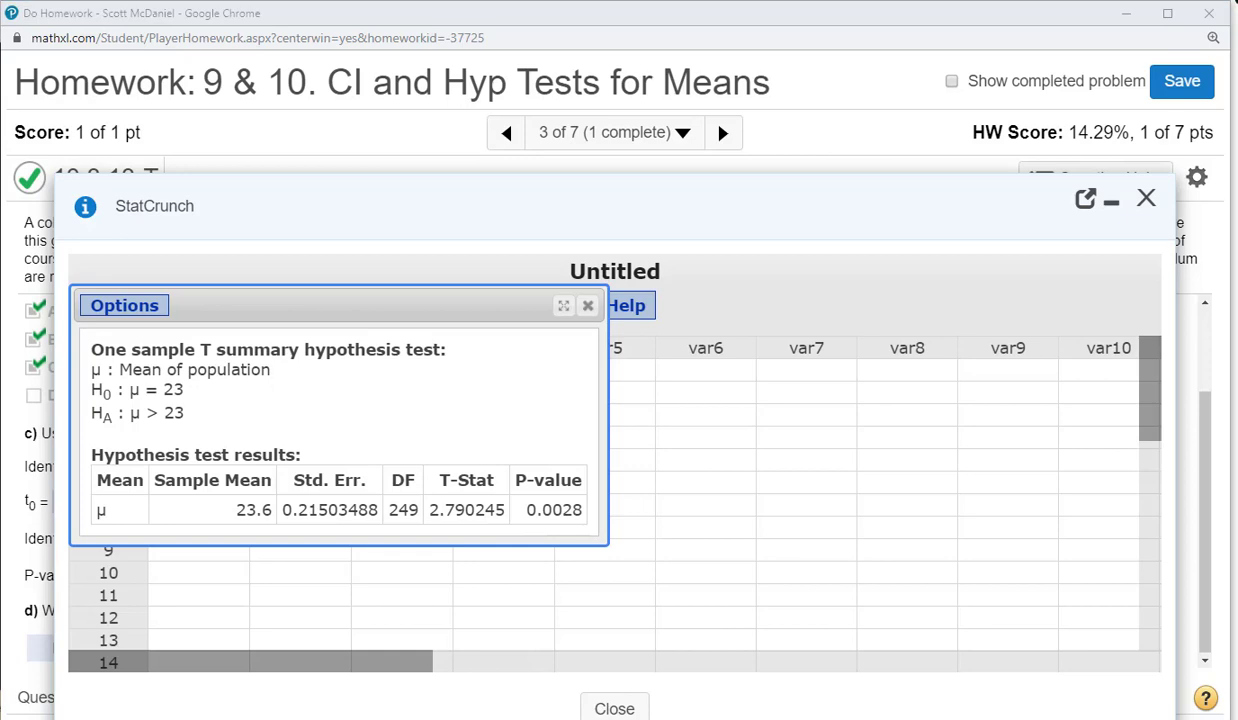
Arrange the TI-SmartView T-Test results (t = 2.790245, p = 0.002837) beside StatCrunch's matching output.
{"action": "key", "text": "alt+Tab"}
{"action": "left_click_drag", "start_coordinate": [862, 100], "coordinate": [831, 120]}
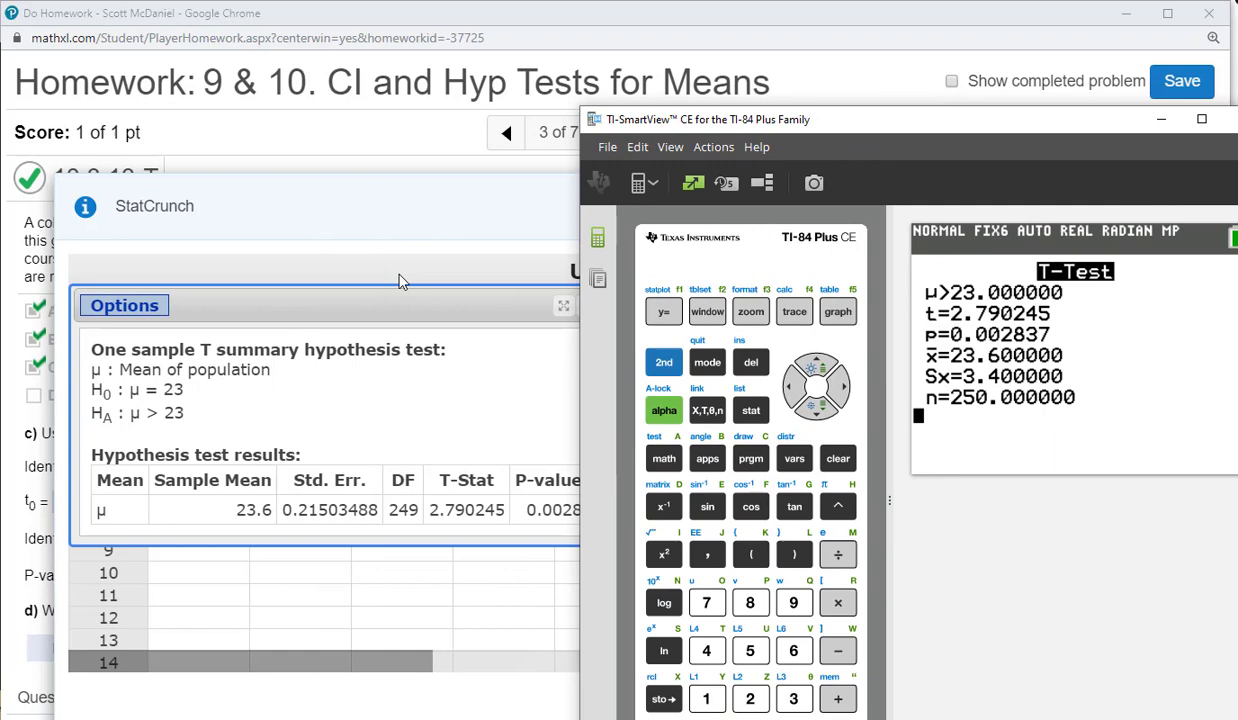
{"action": "left_click_drag", "start_coordinate": [390, 271], "coordinate": [367, 366]}
{"action": "key", "text": "alt+Tab"}
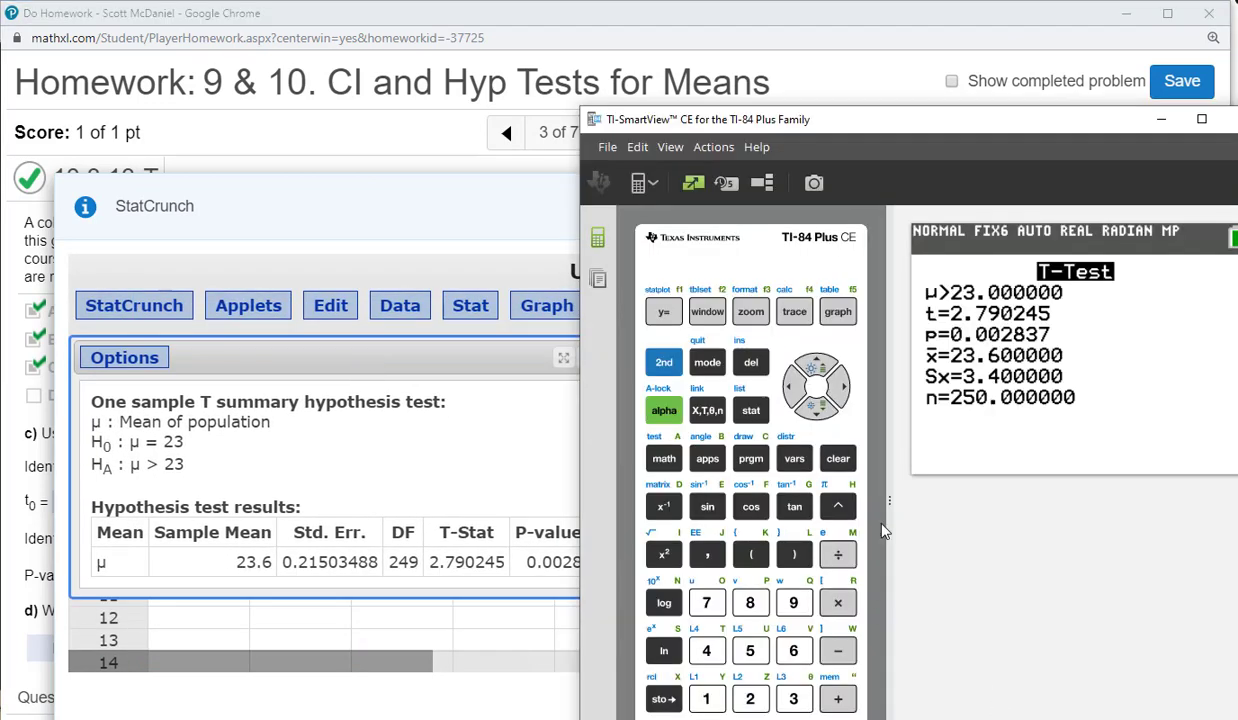
{"action": "left_click_drag", "start_coordinate": [849, 120], "coordinate": [885, 298]}
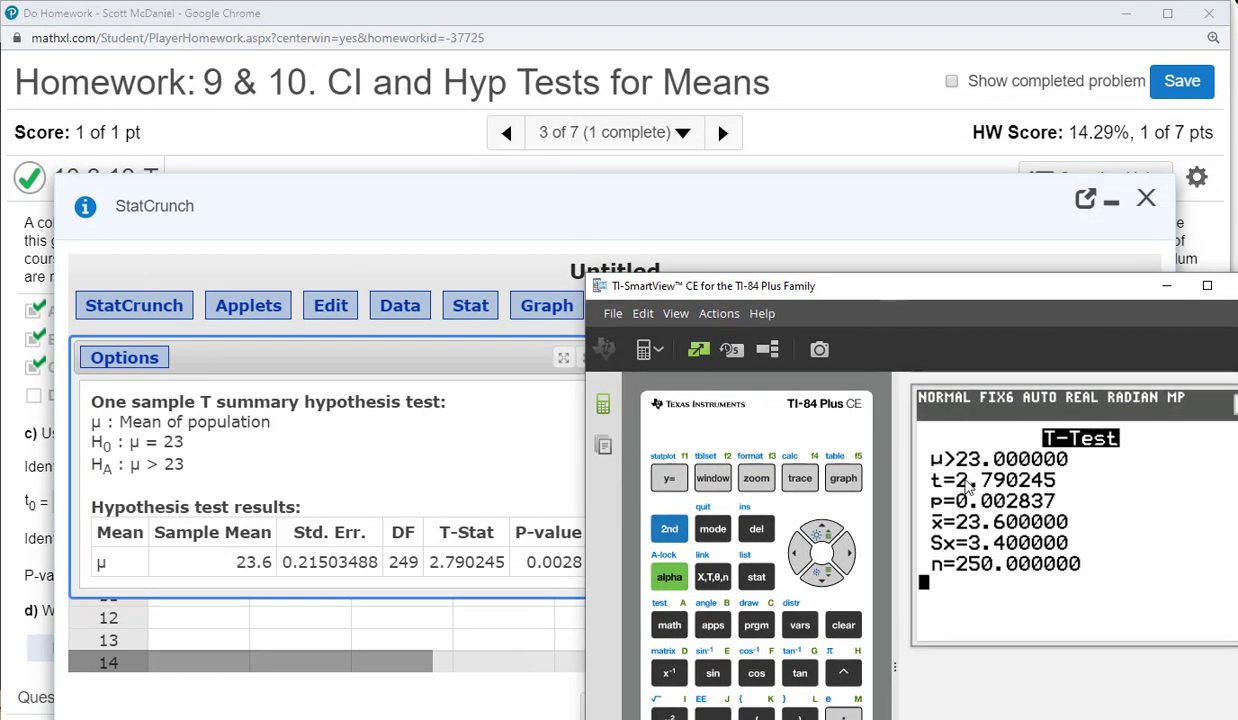